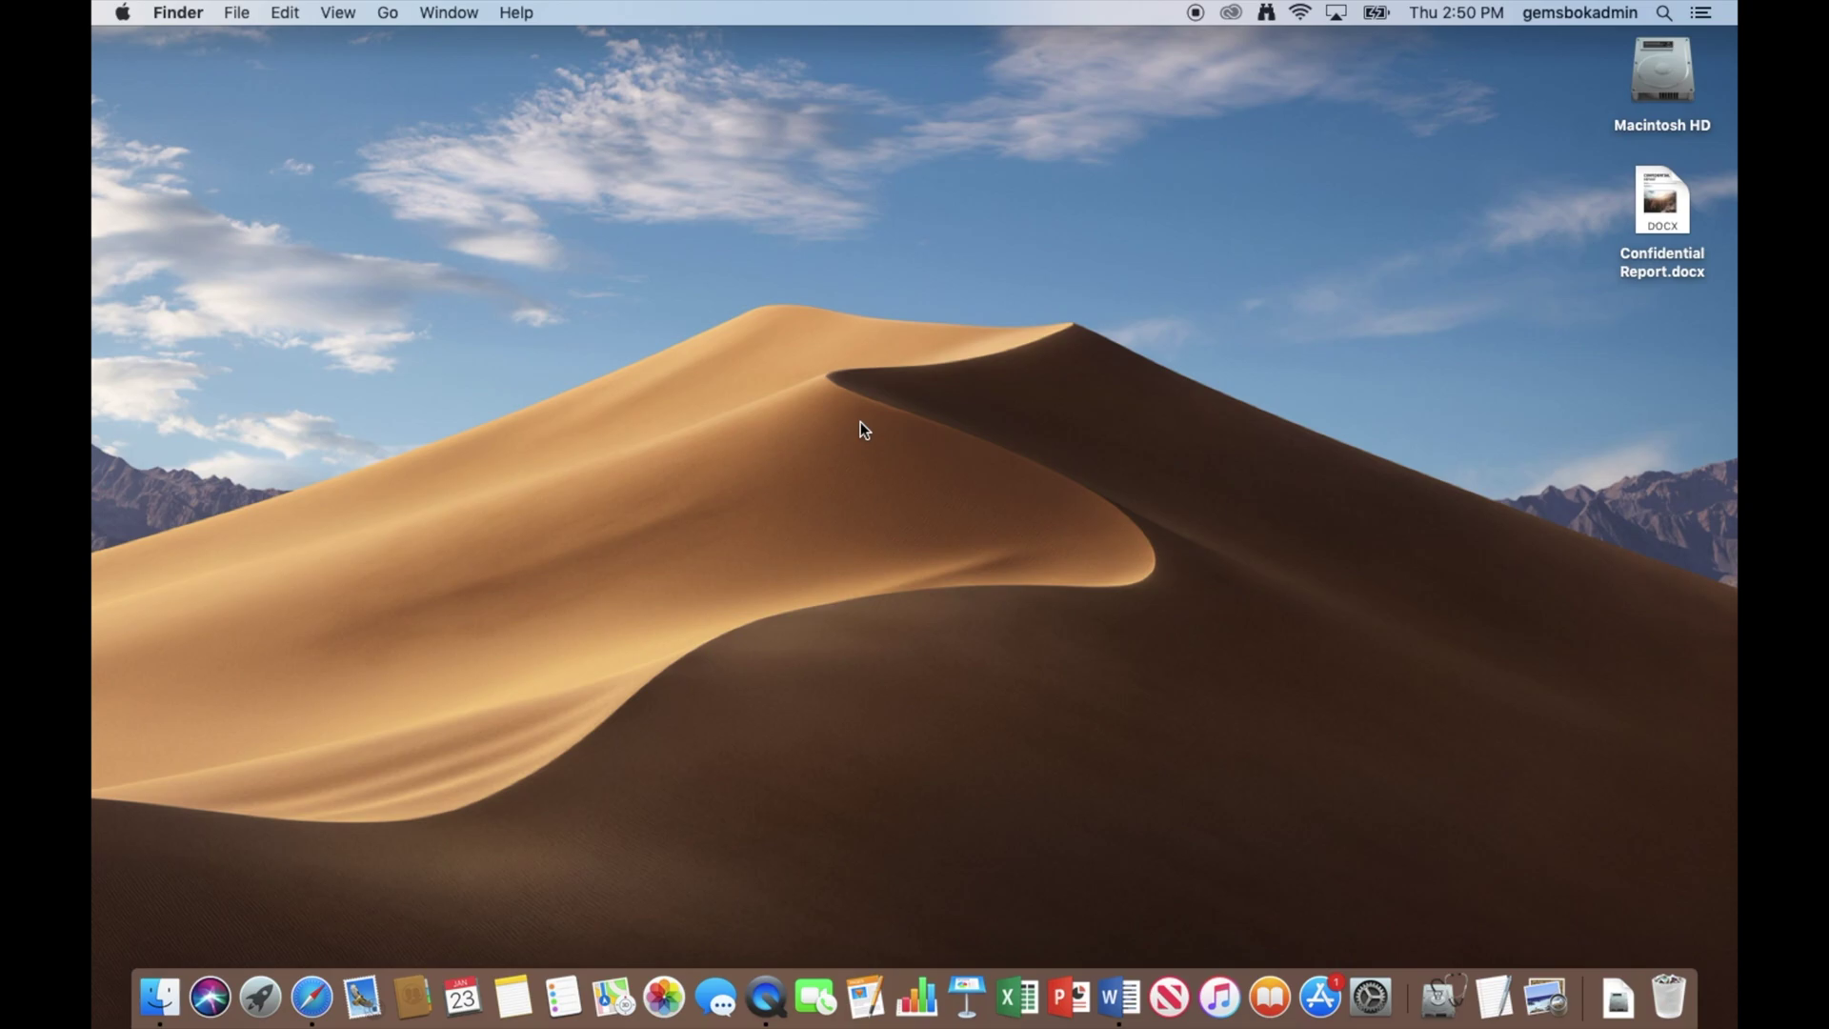
Open Confidential Report.docx from the desktop in Word.
double_click(1663, 202)
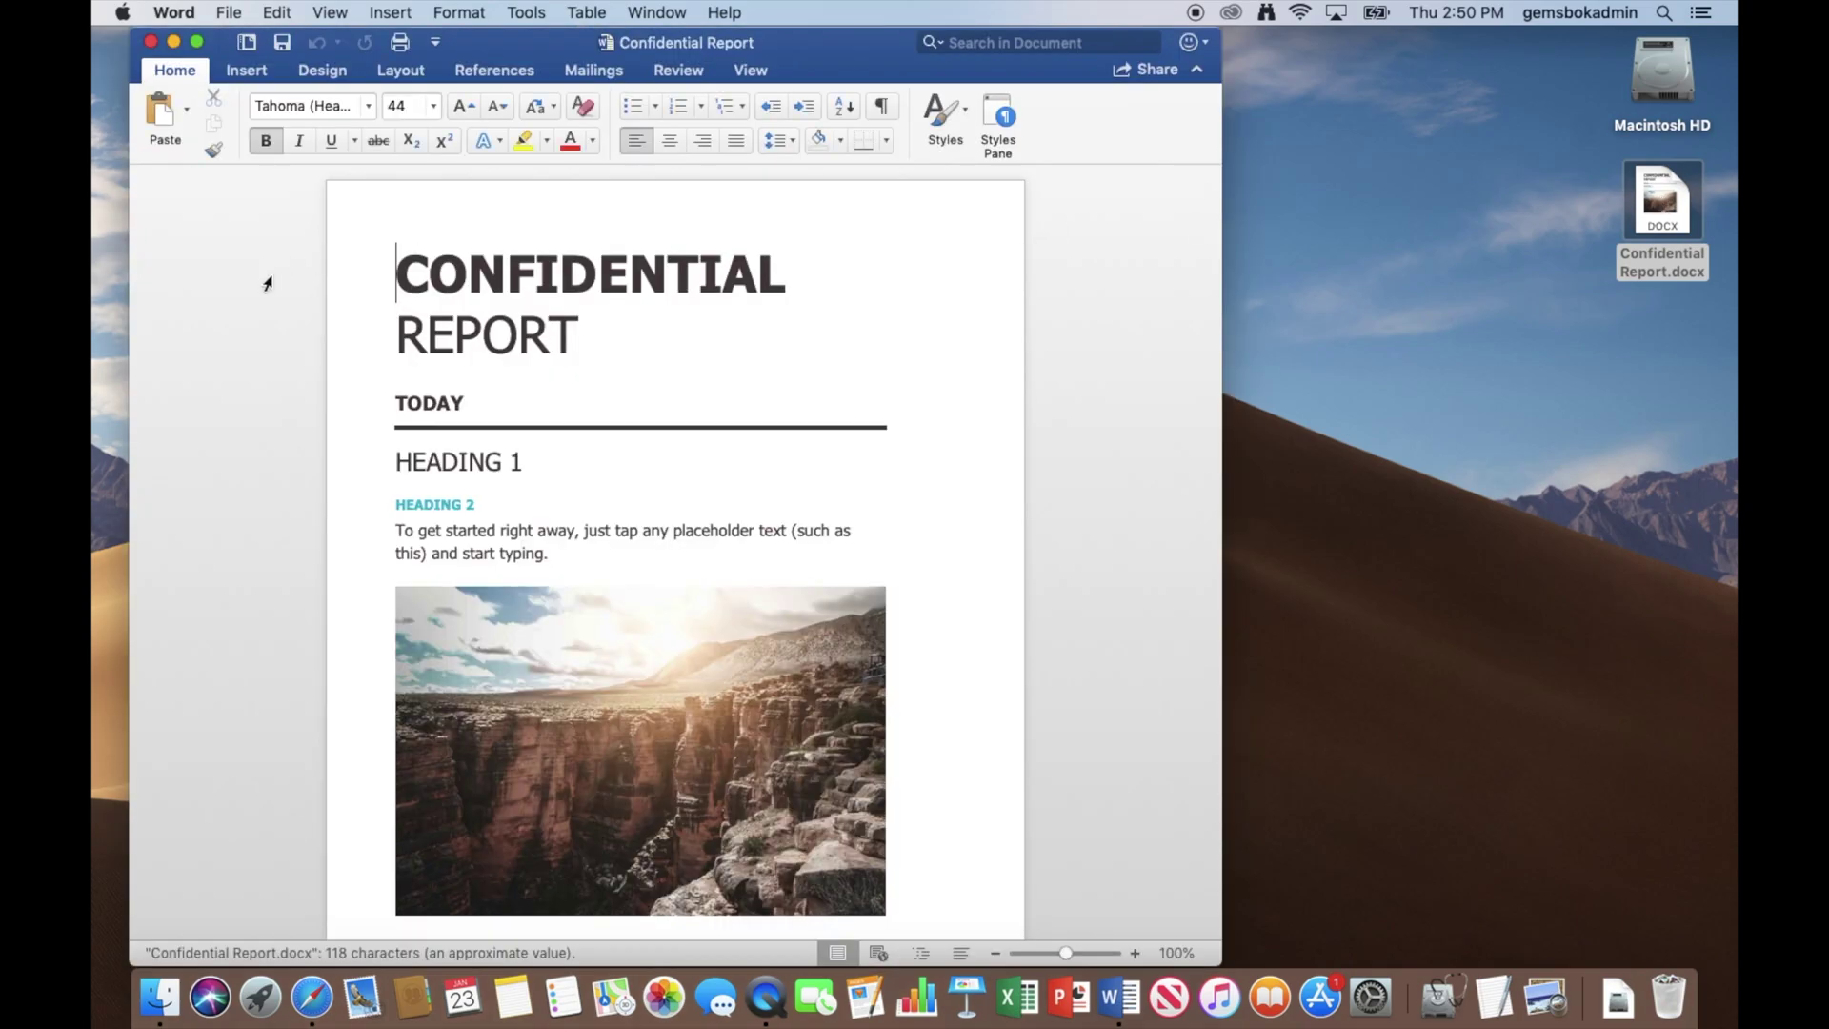
Save the report as a best-for-printing PDF named Confidential Report.pdf on the desktop.
click(230, 10)
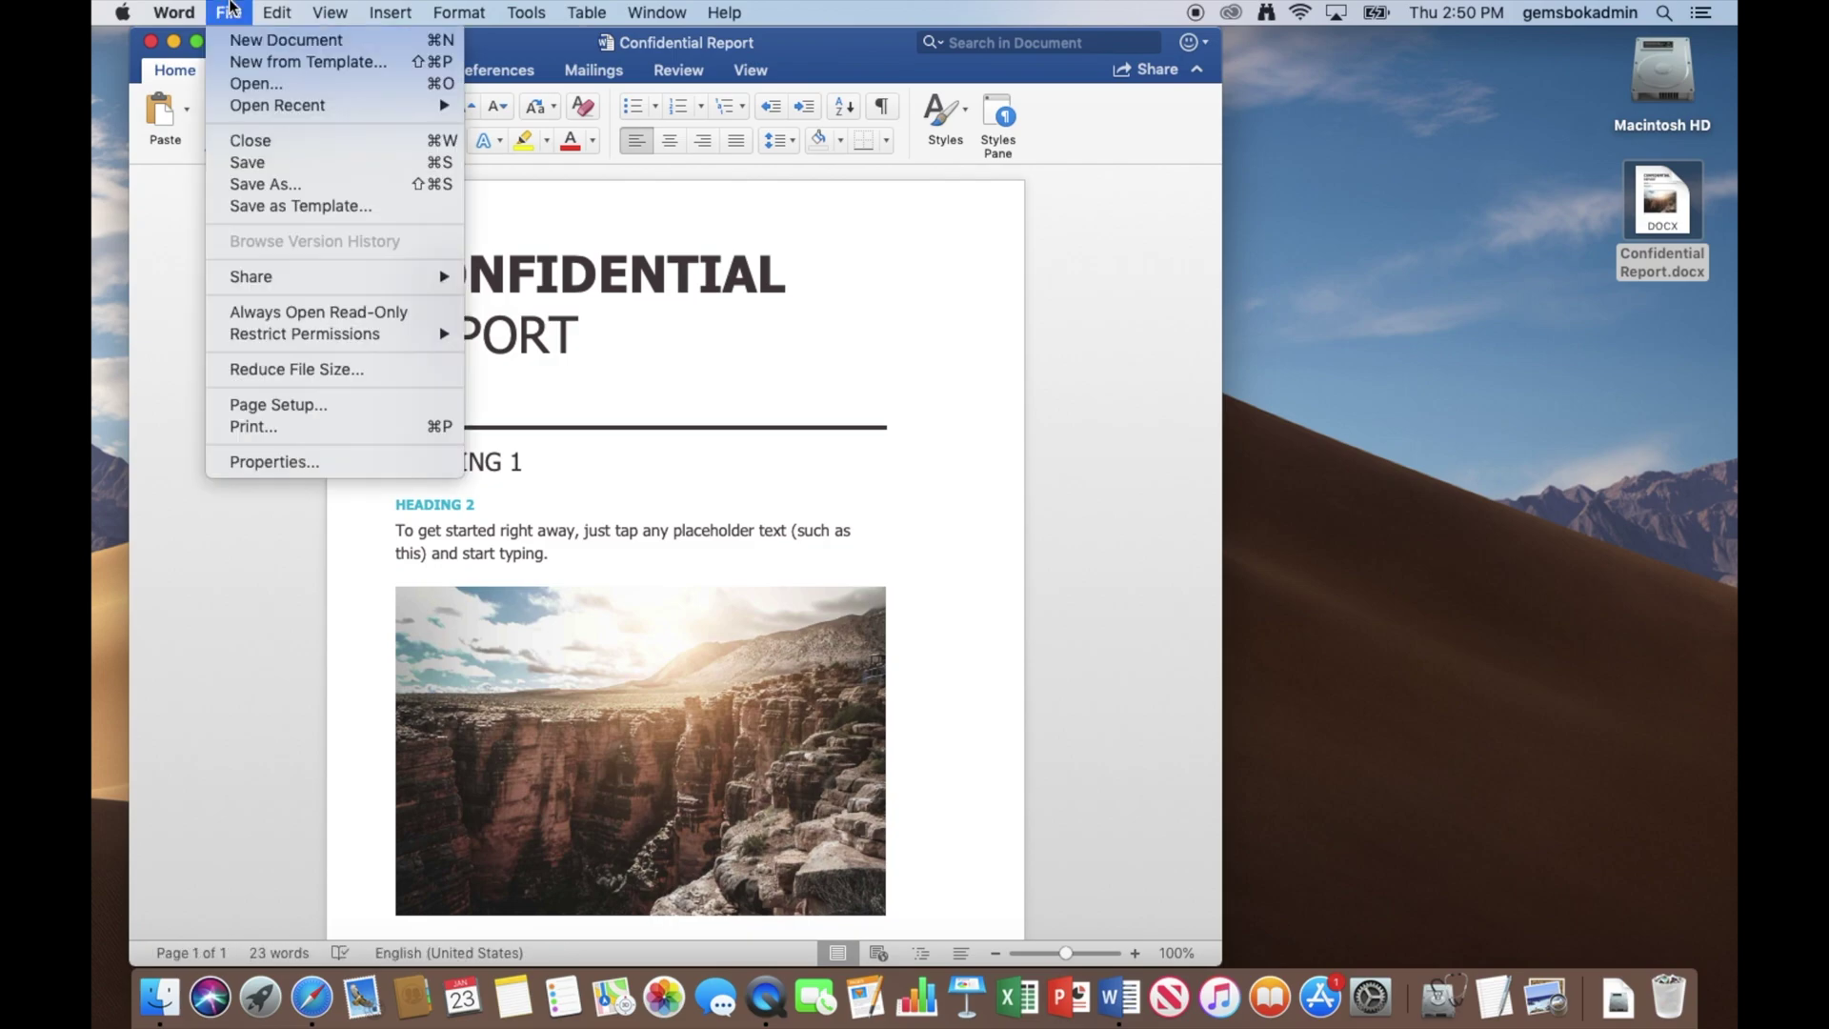
click(236, 189)
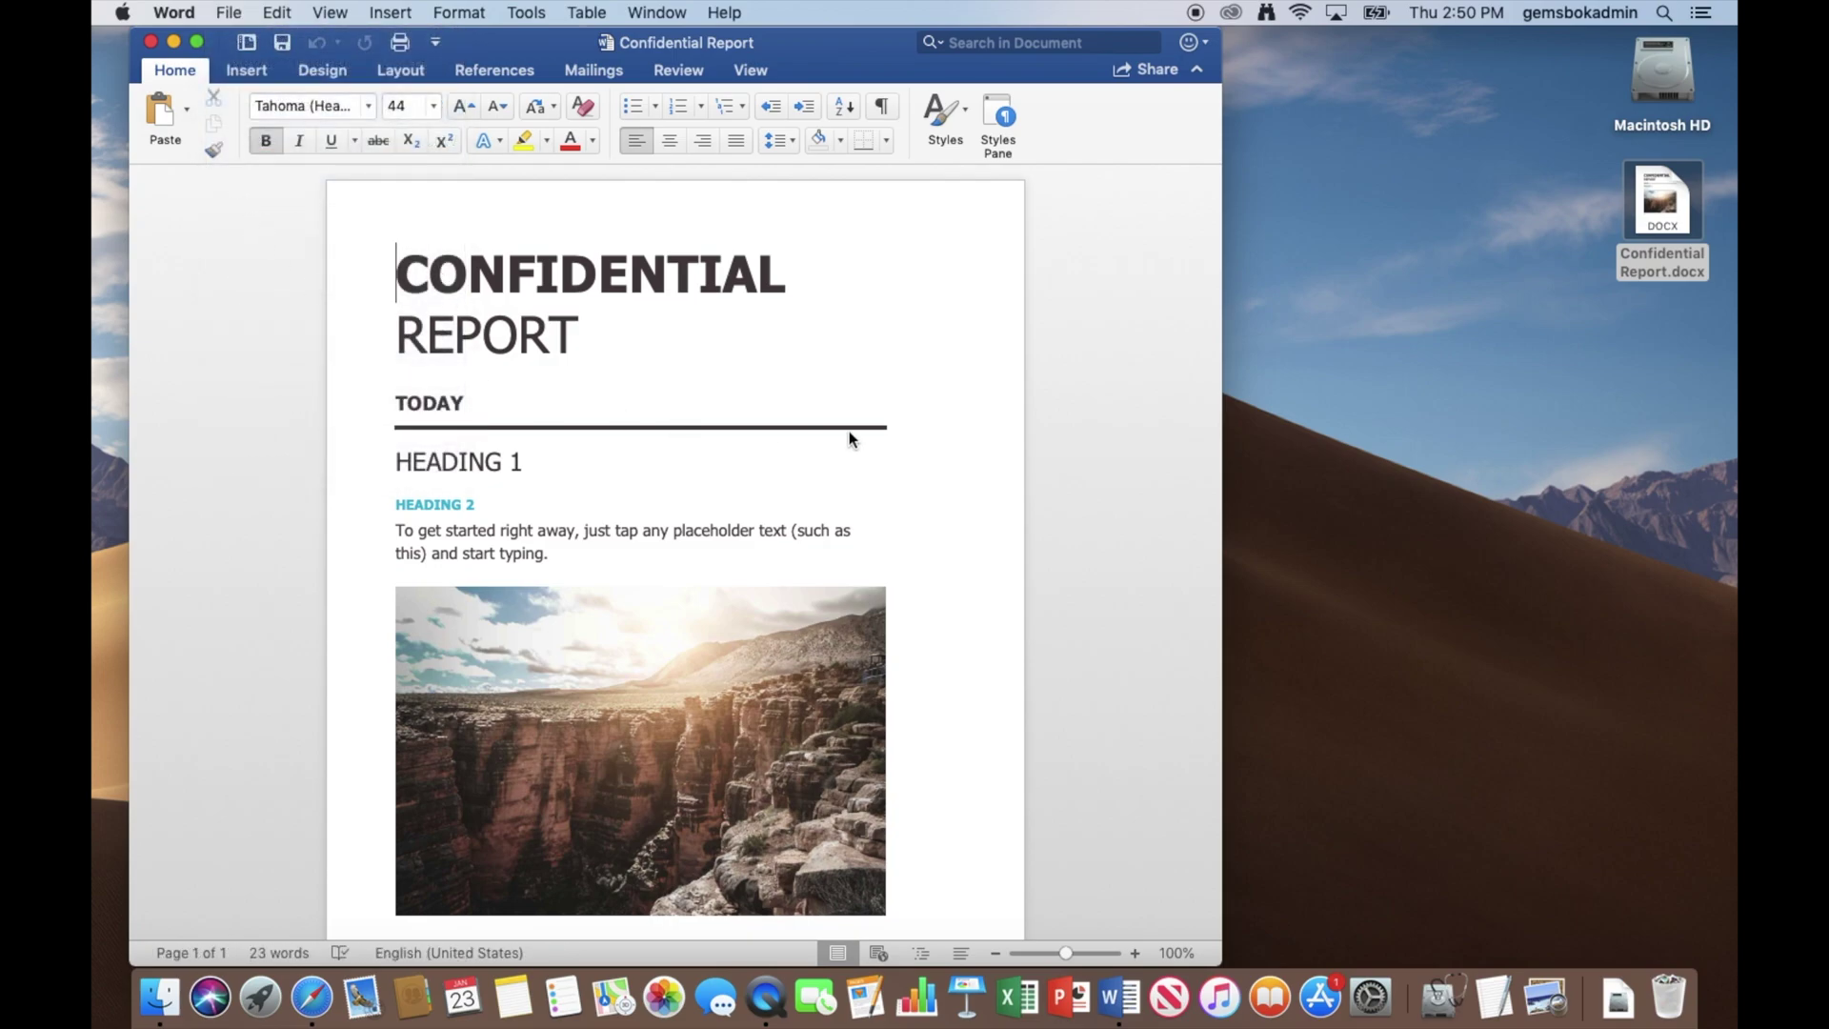
click(769, 523)
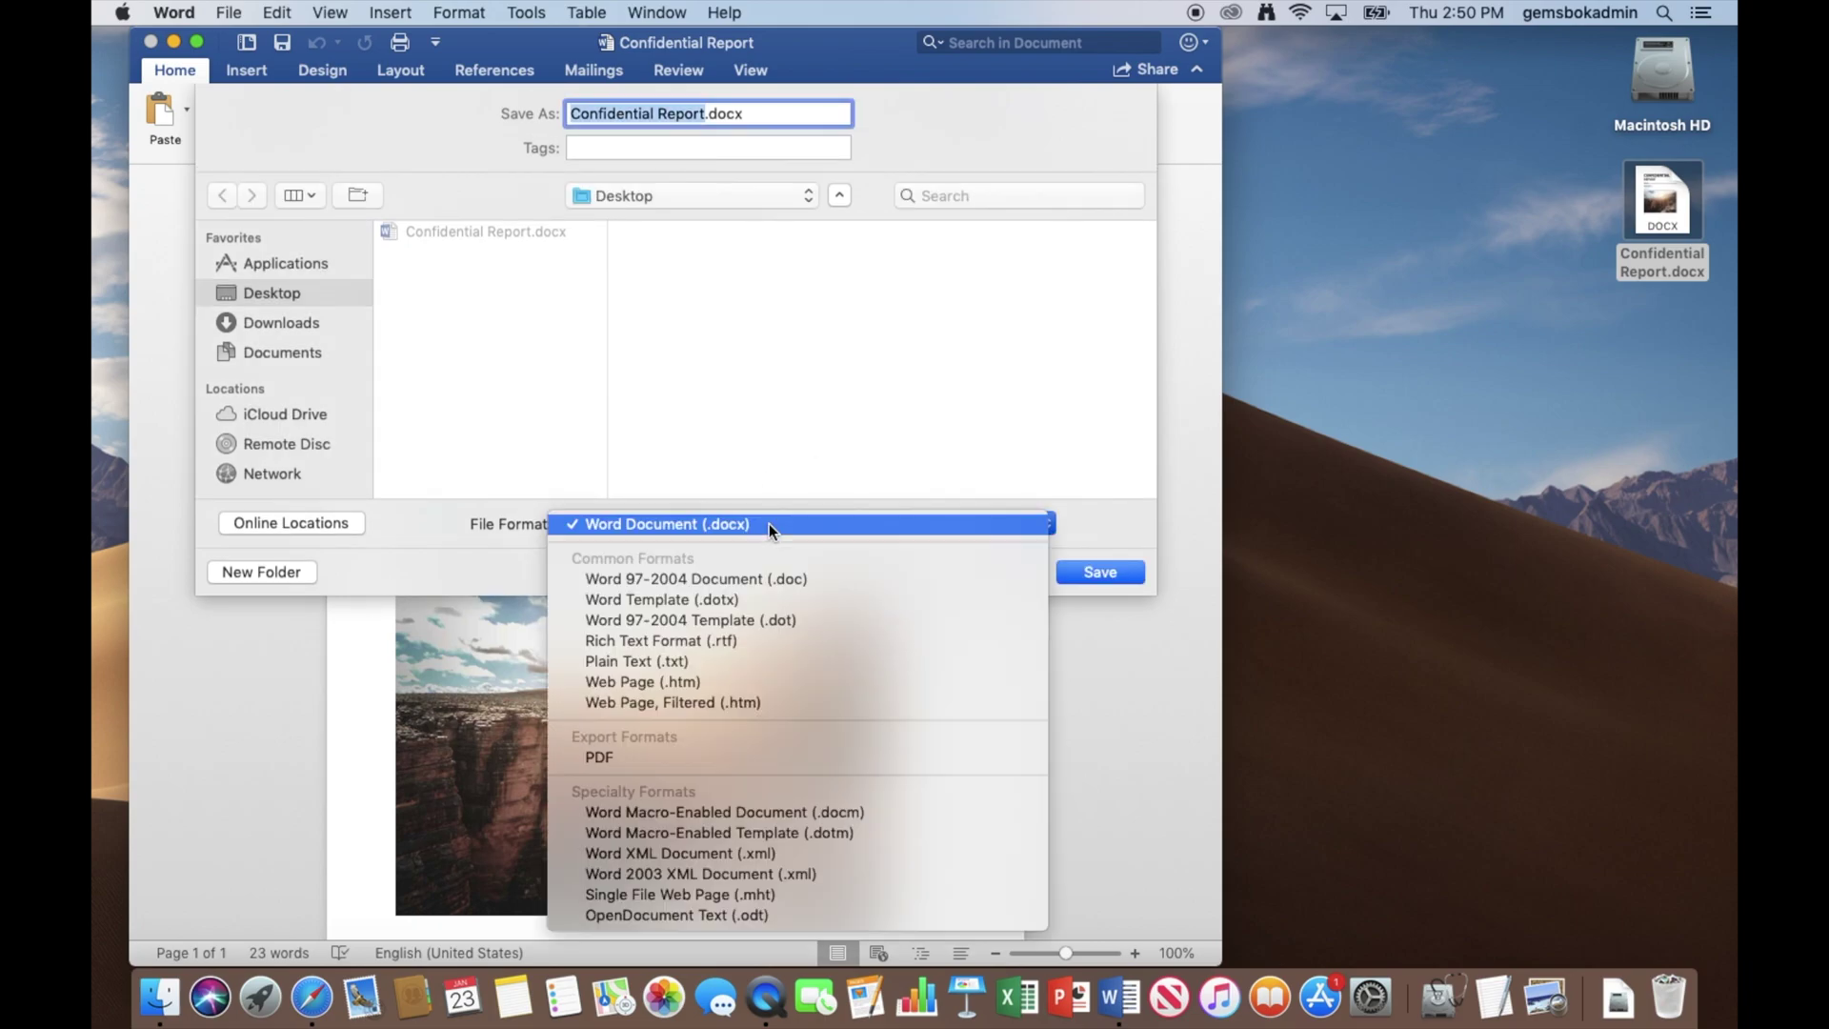
click(707, 756)
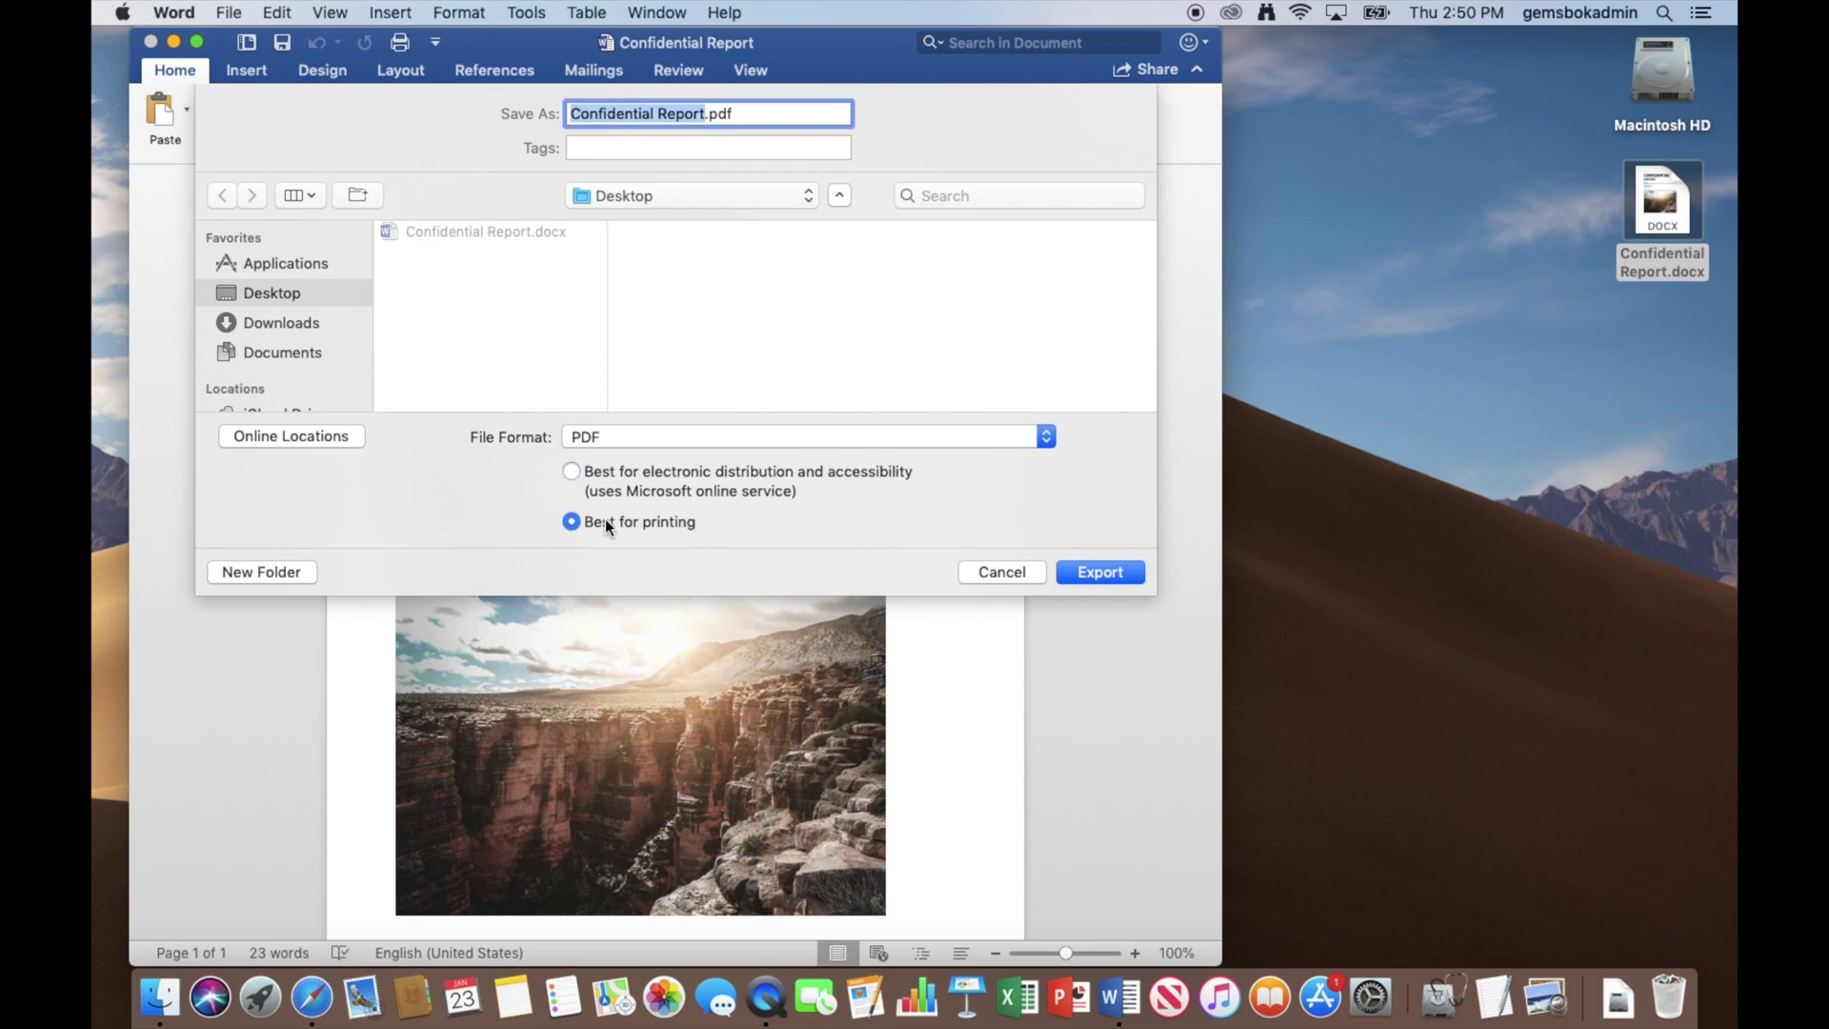
click(1102, 570)
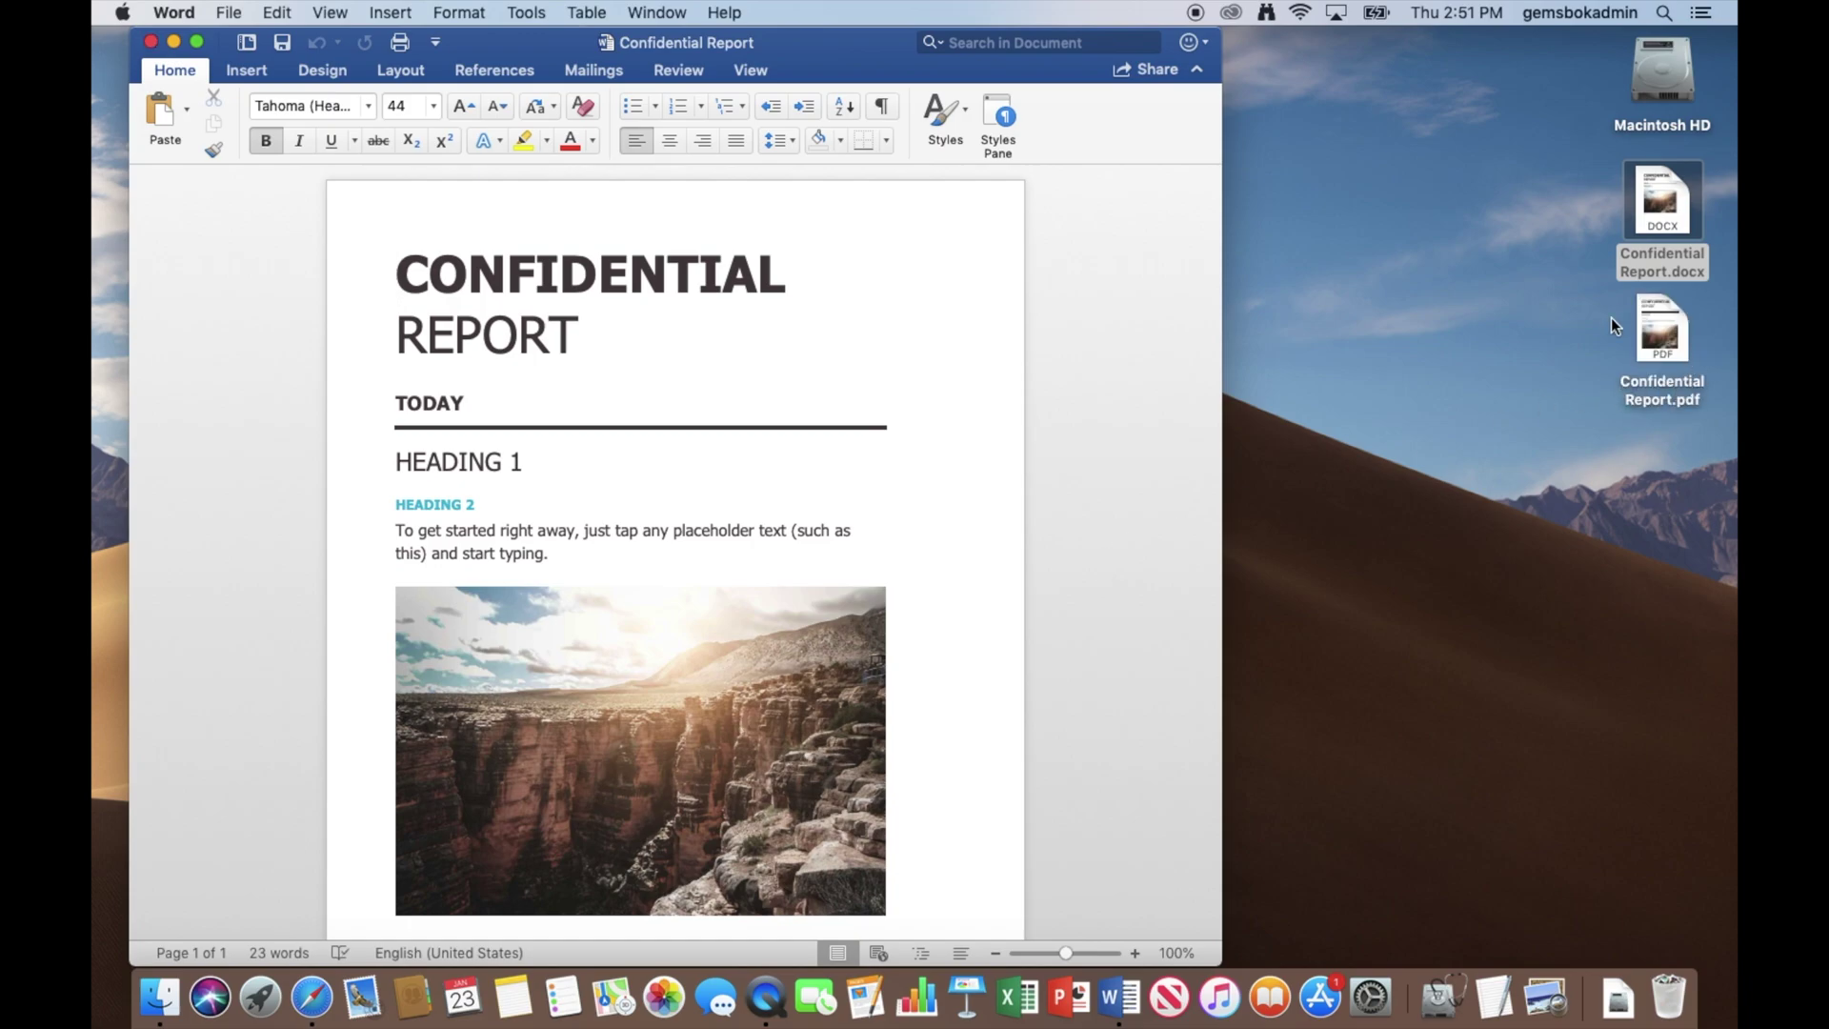
click(1666, 332)
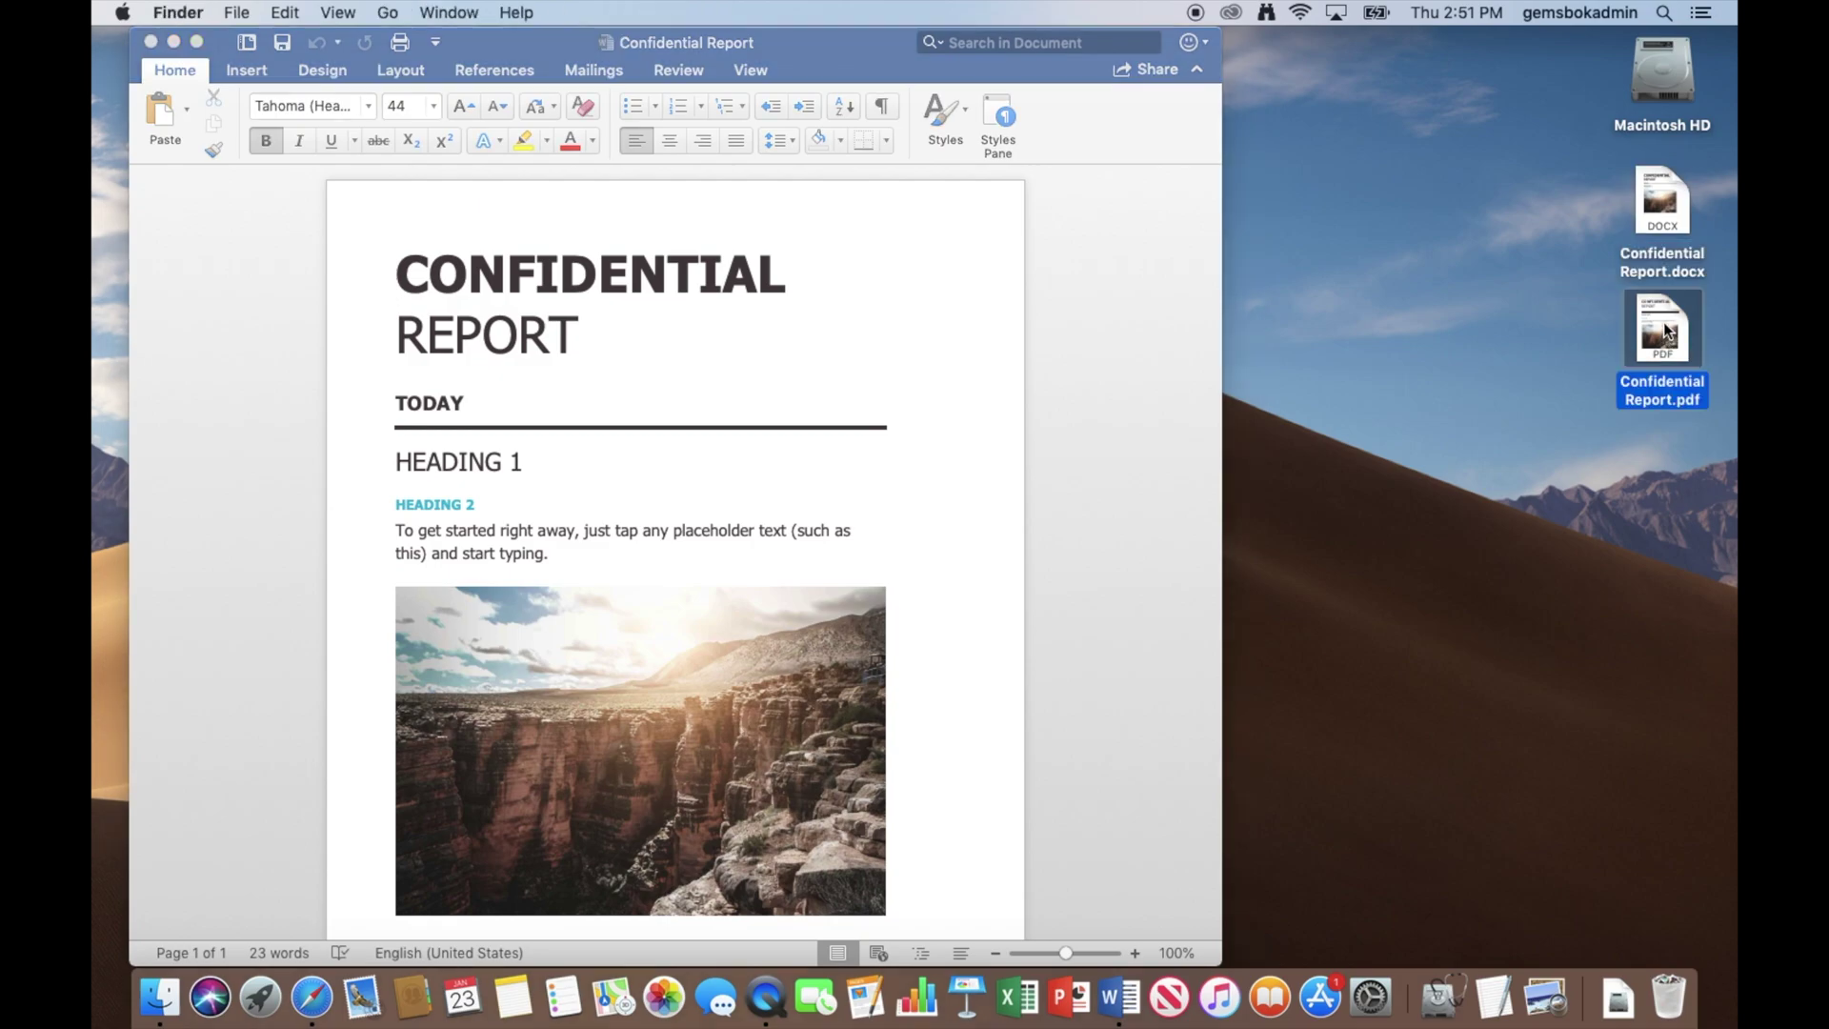
double_click(1664, 312)
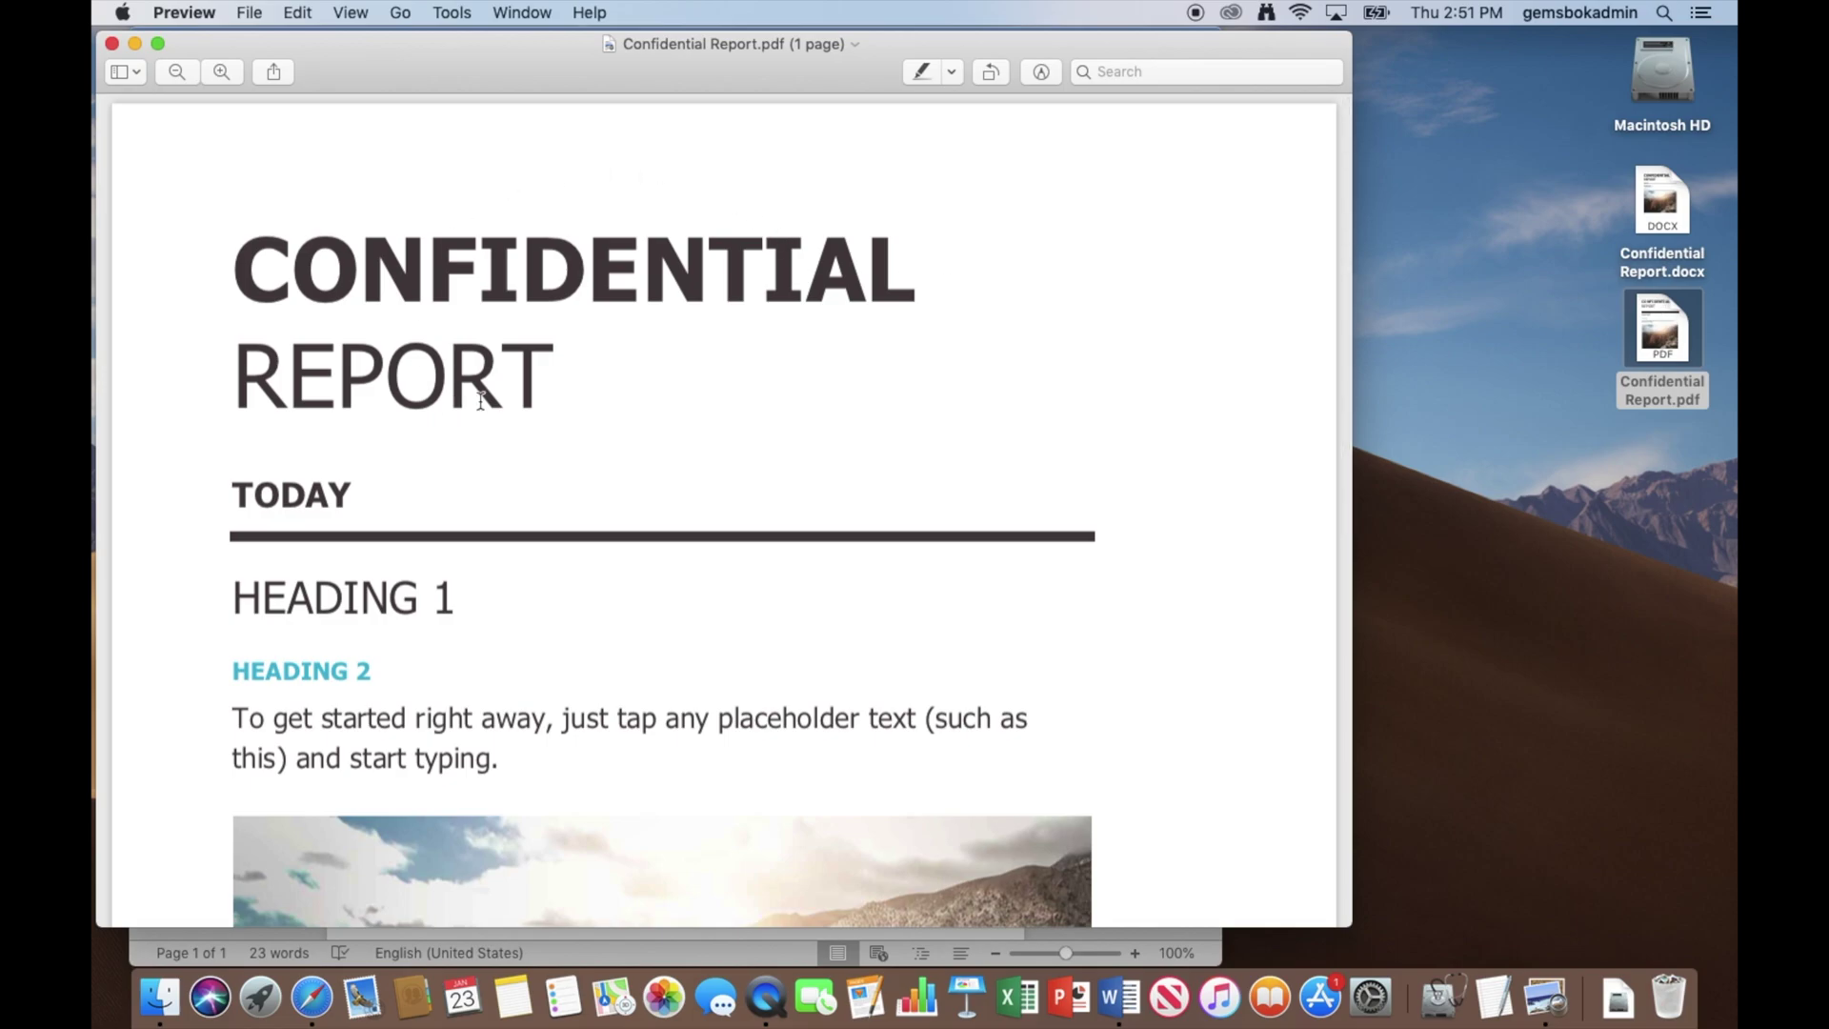
scroll(483, 405, up, 1)
scroll(483, 408, down, 10)
scroll(483, 408, up, 10)
click(186, 13)
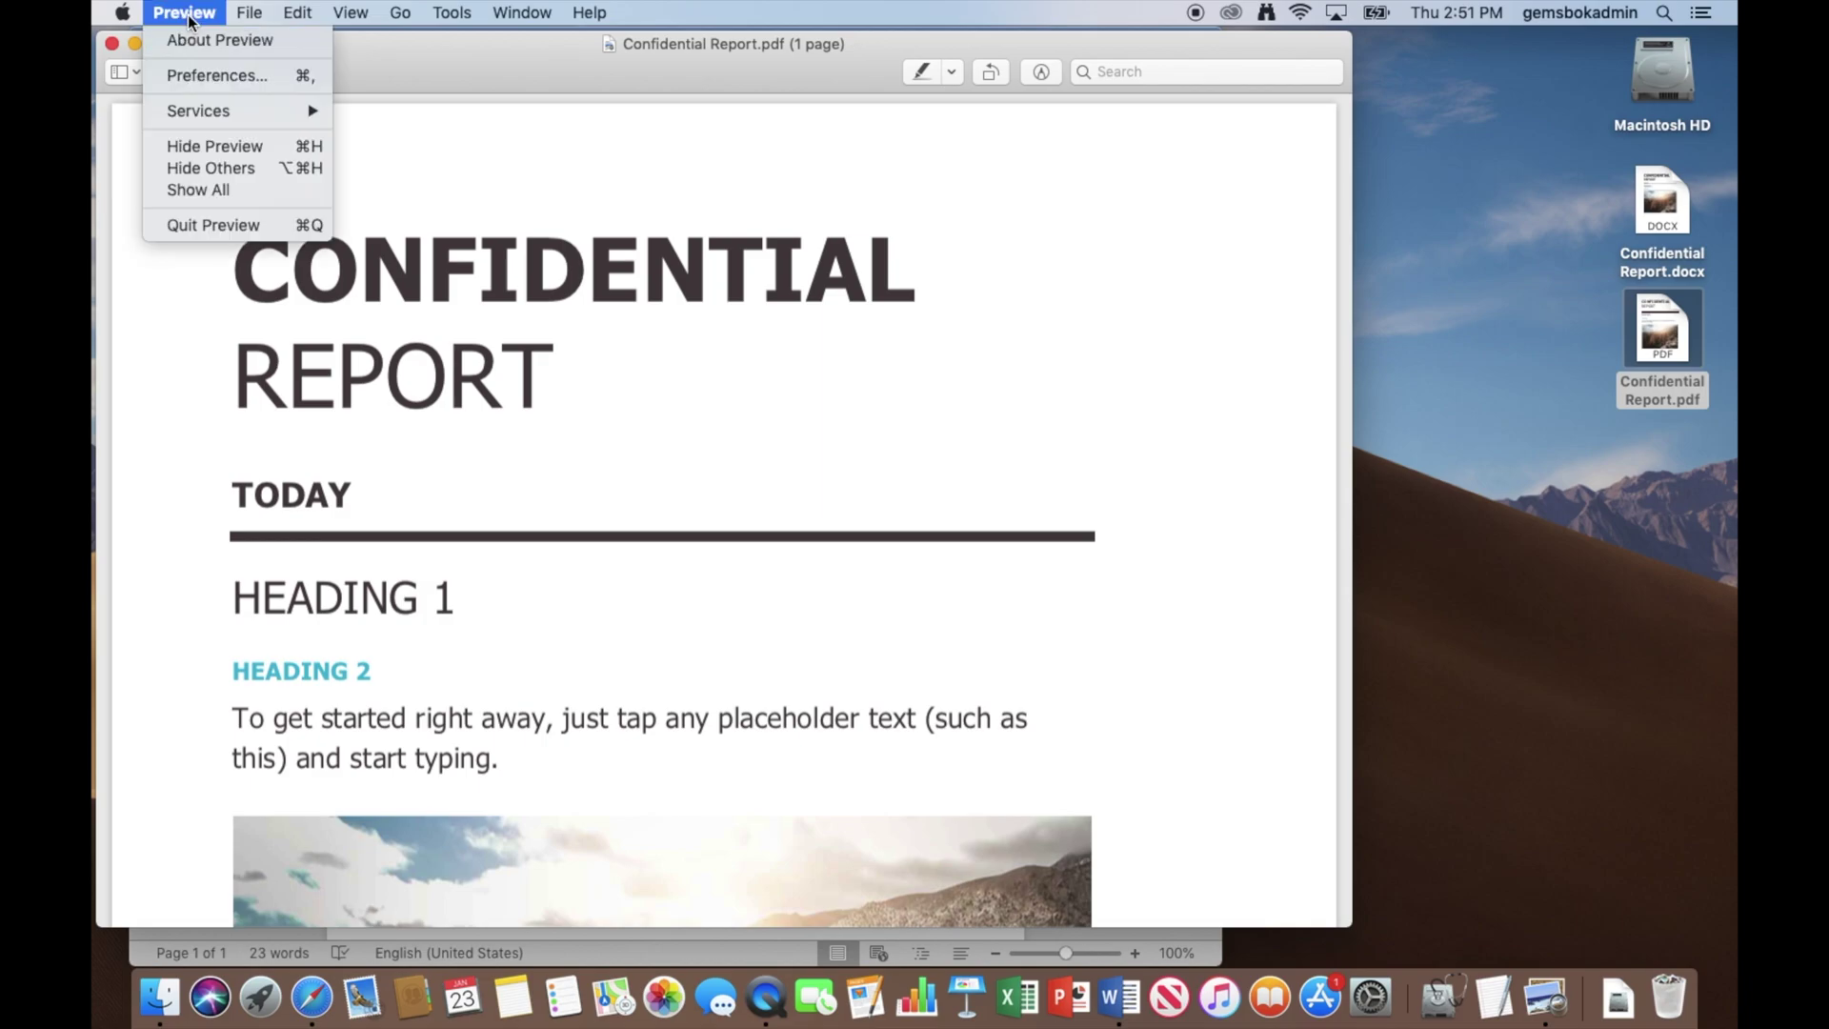
click(195, 226)
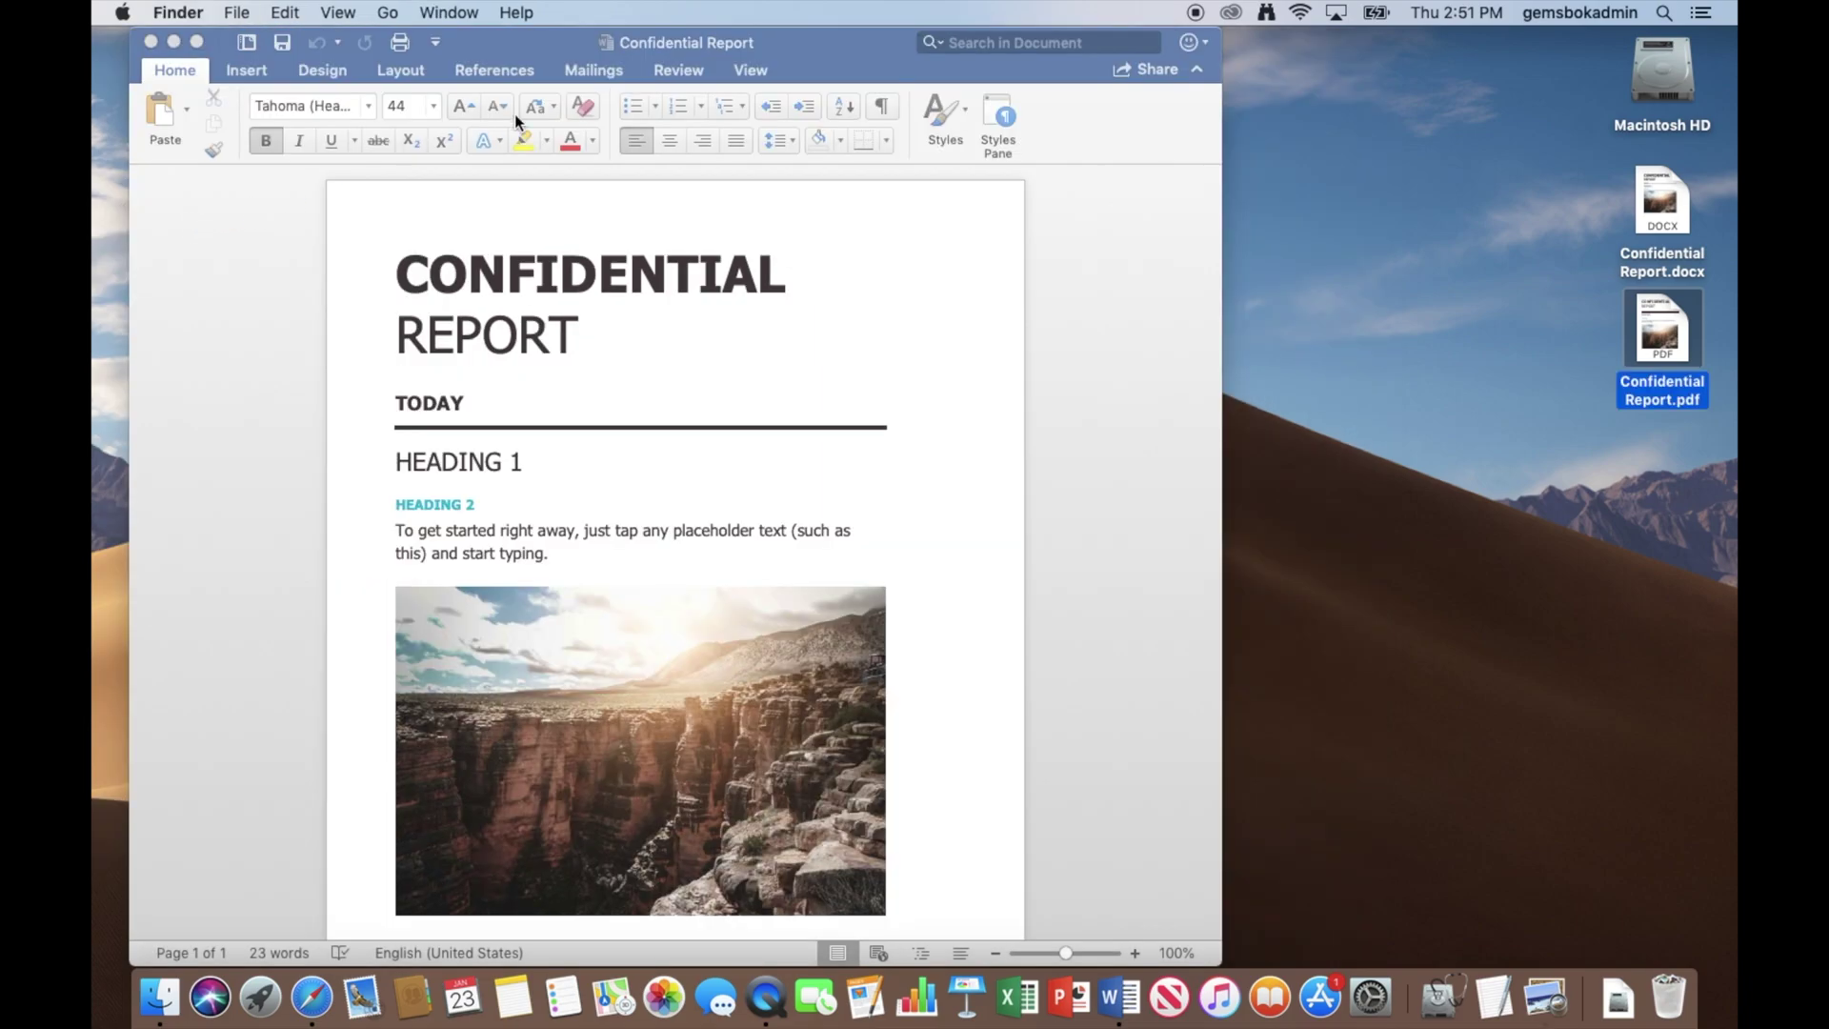
Open Word's Print dialog for the report and show its PDF output choices.
click(836, 49)
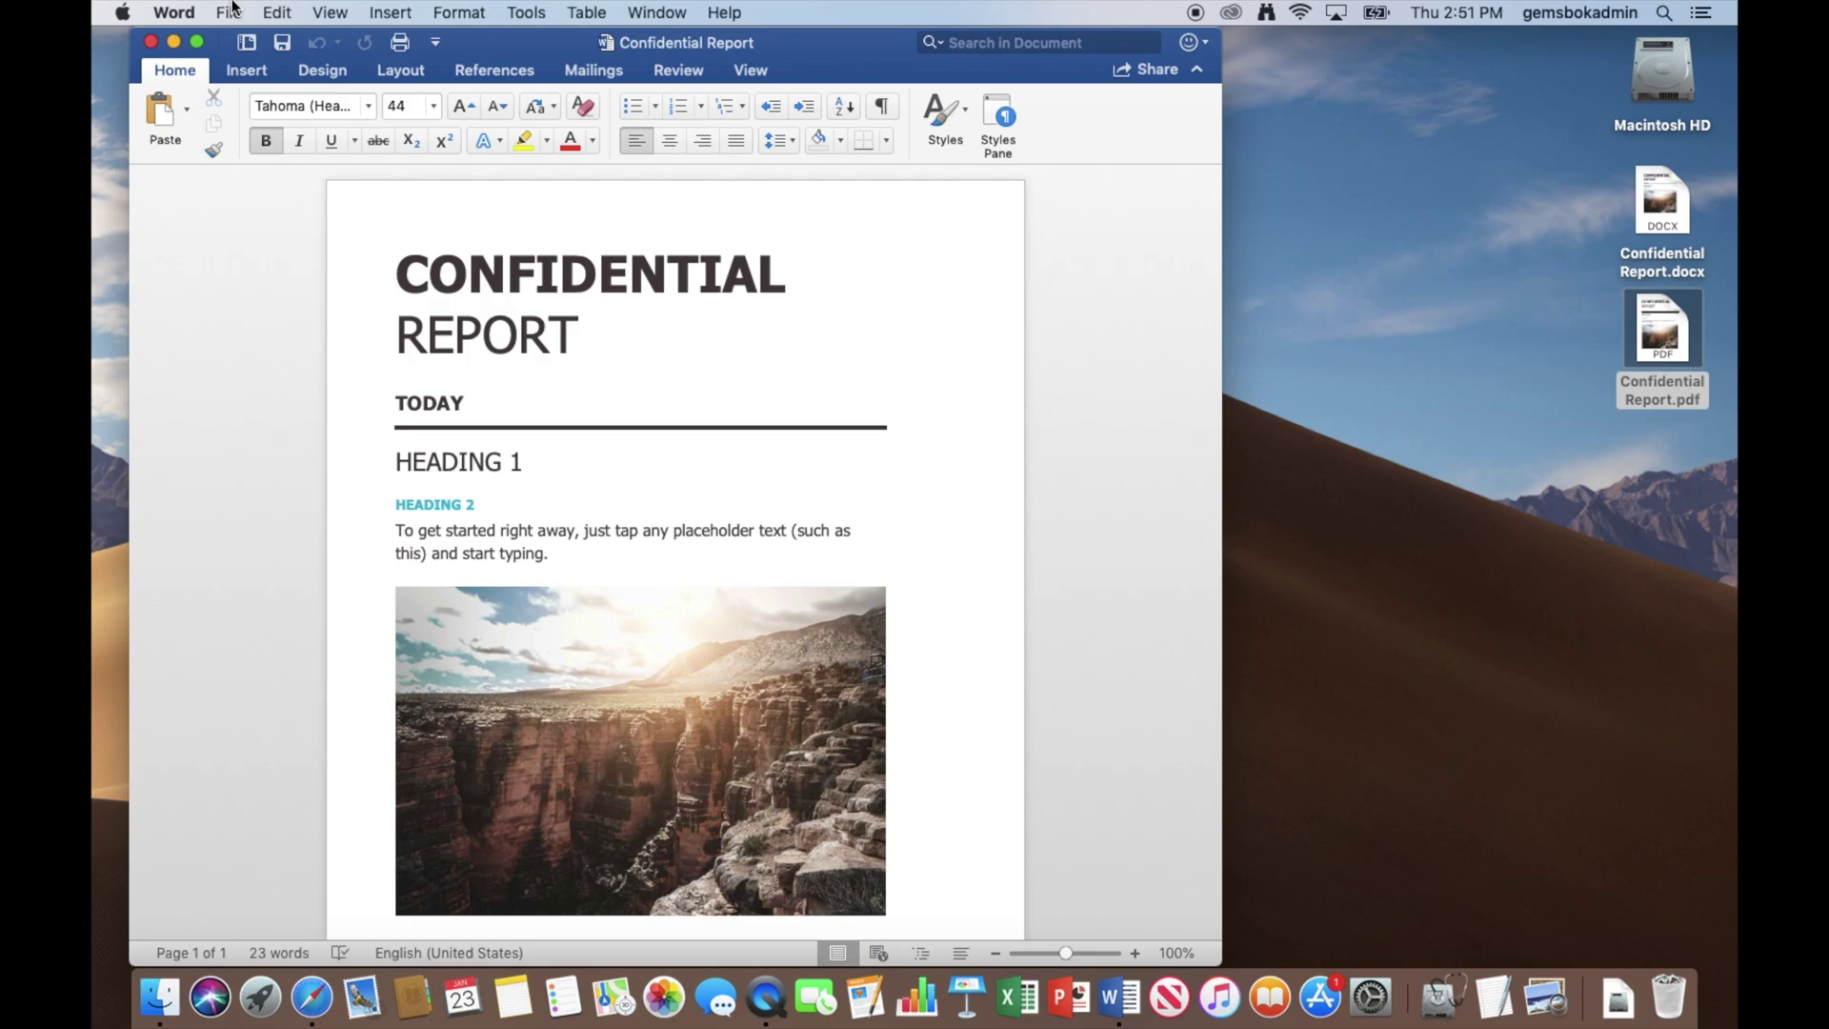
click(233, 8)
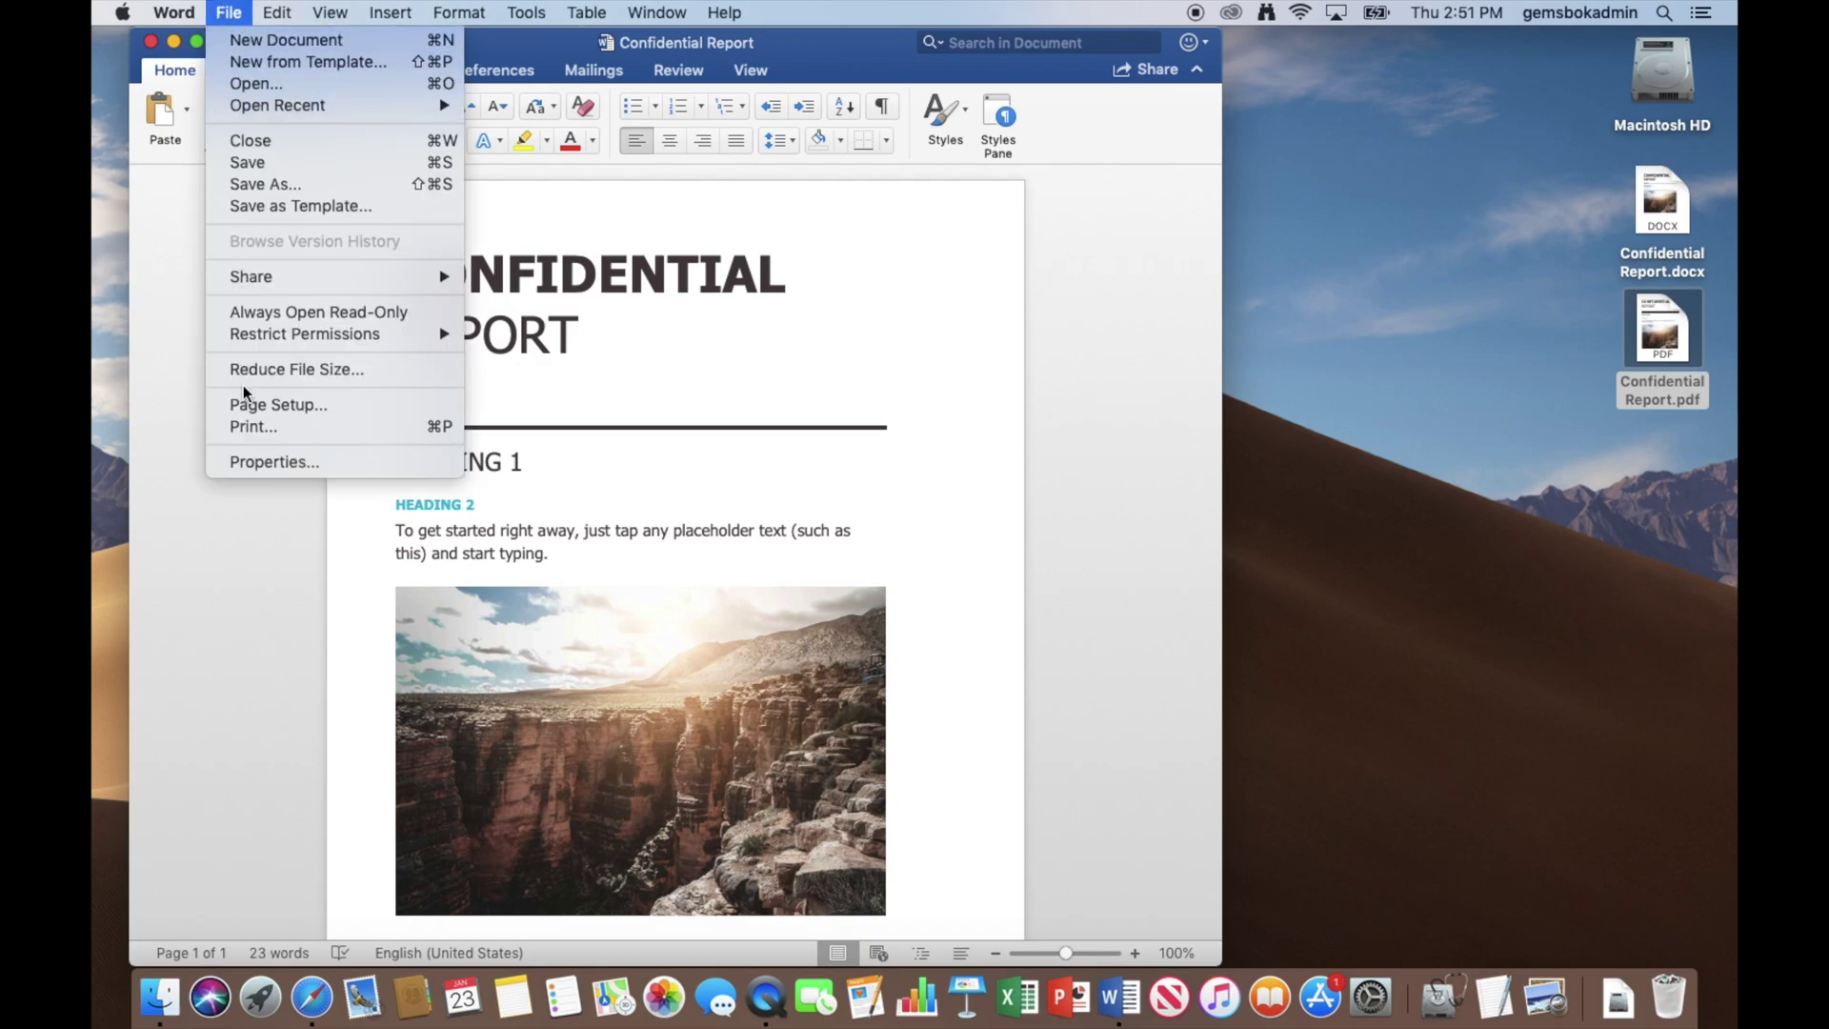
click(250, 428)
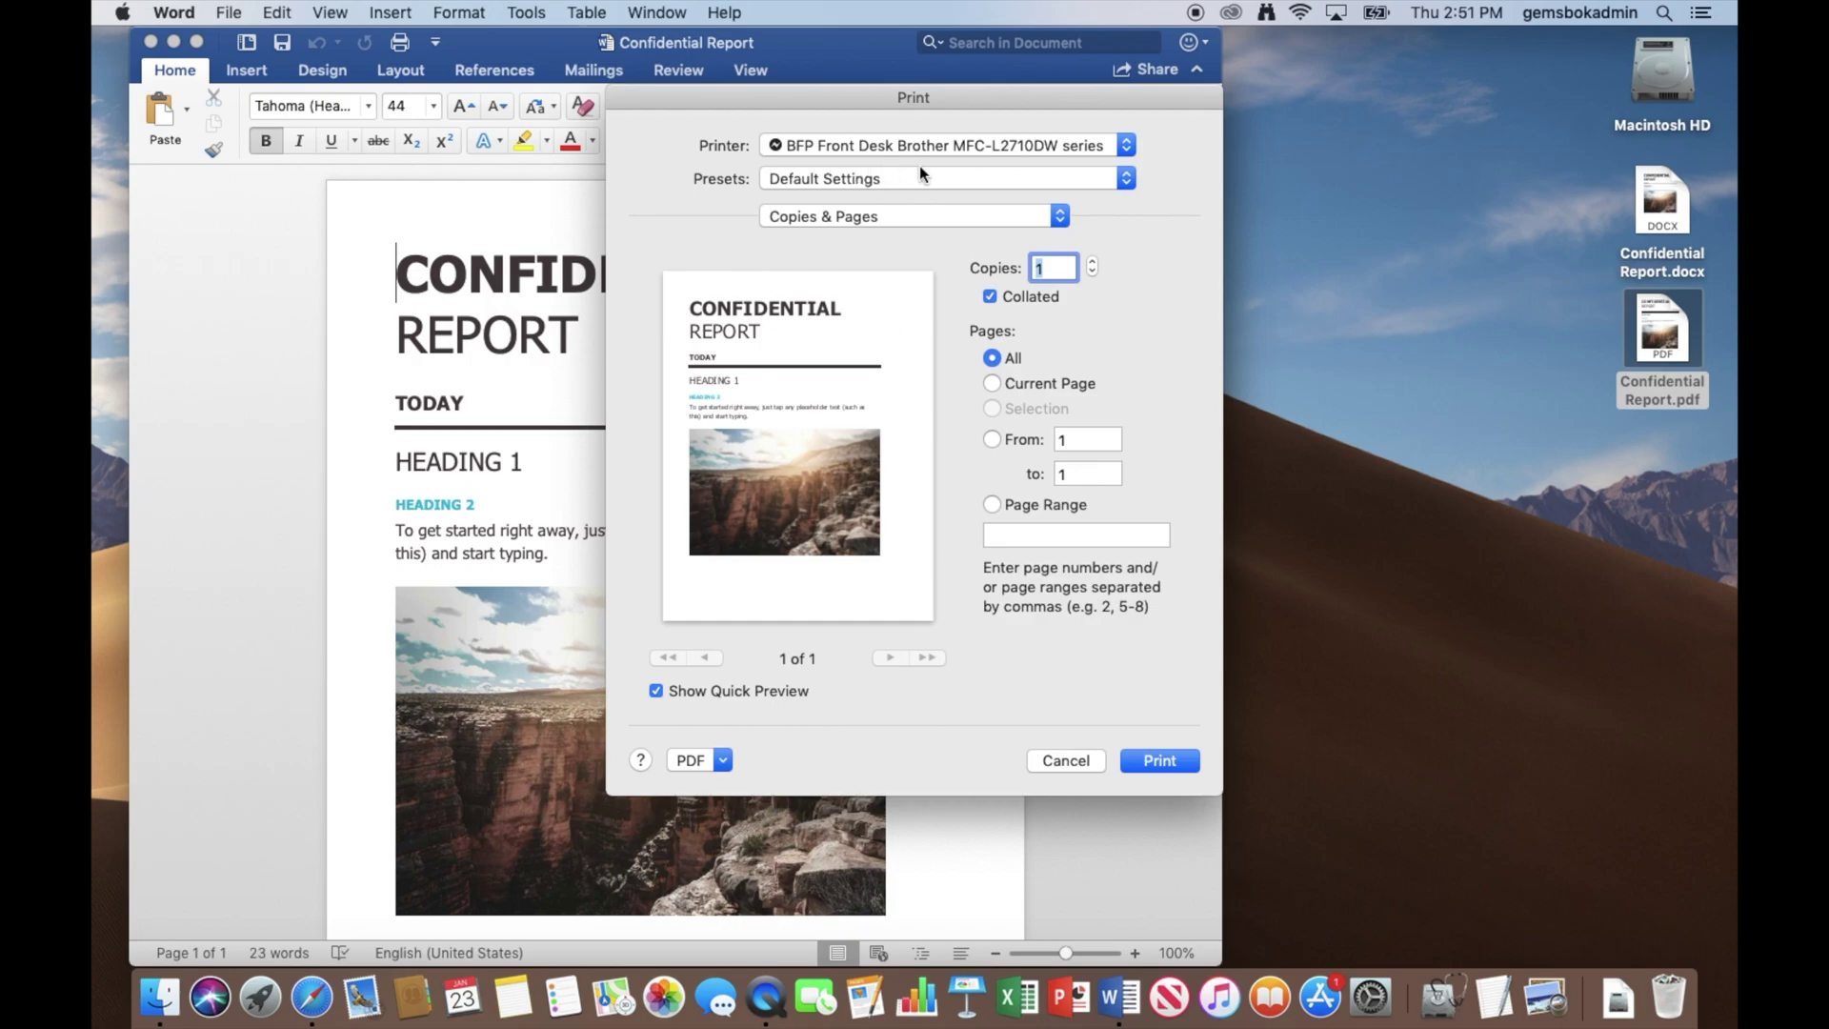
click(722, 759)
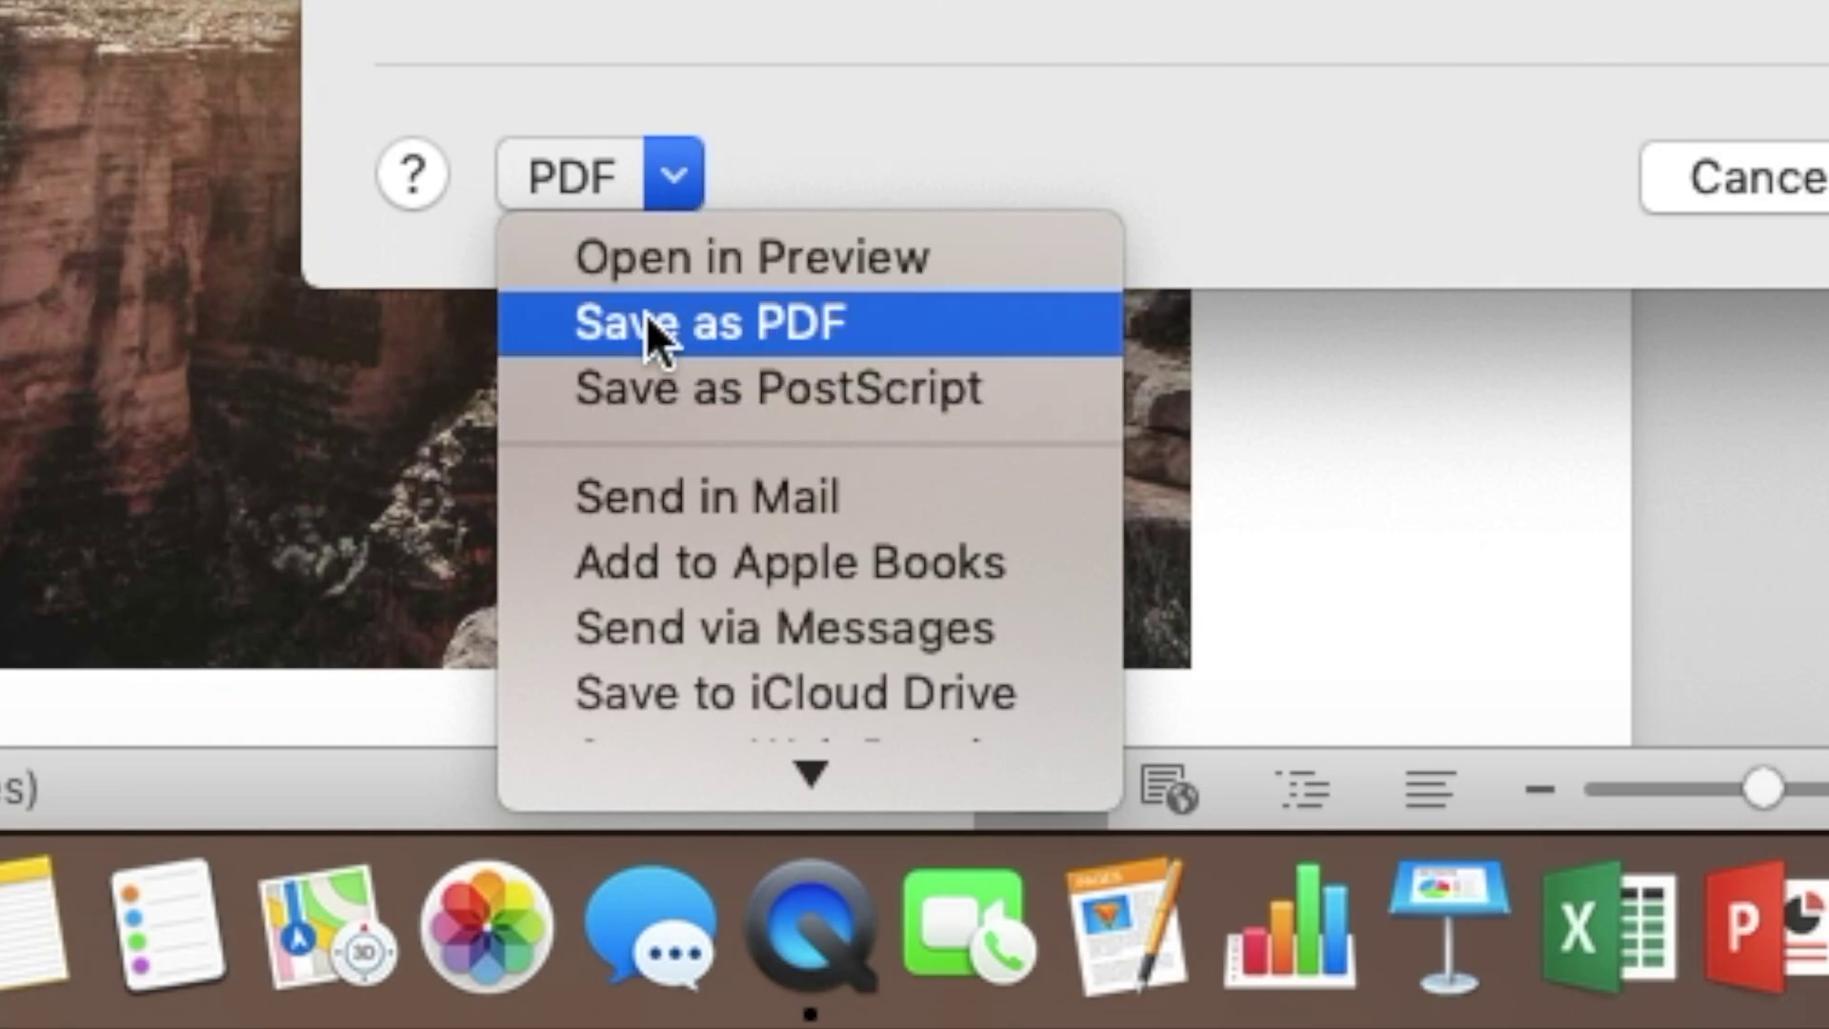
Save the printout as Confidential Report Locked.pdf and bring up its PDF Security Options.
click(791, 322)
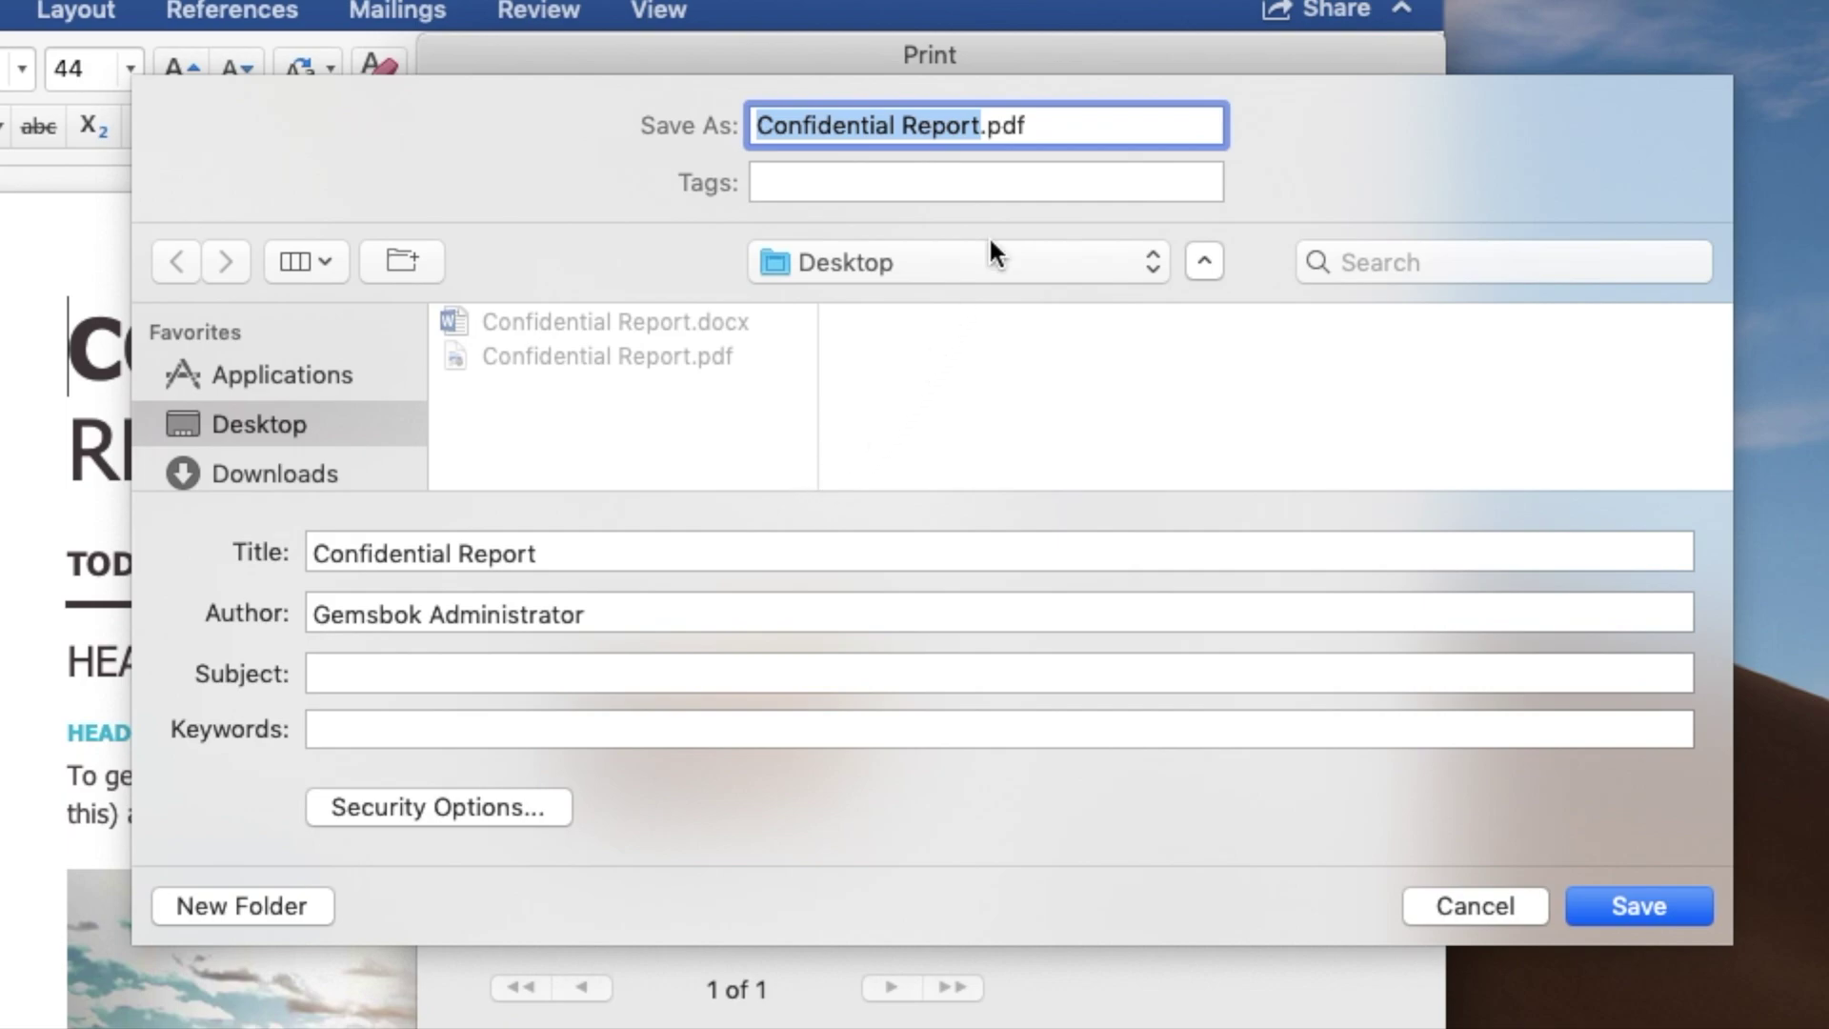
click(983, 125)
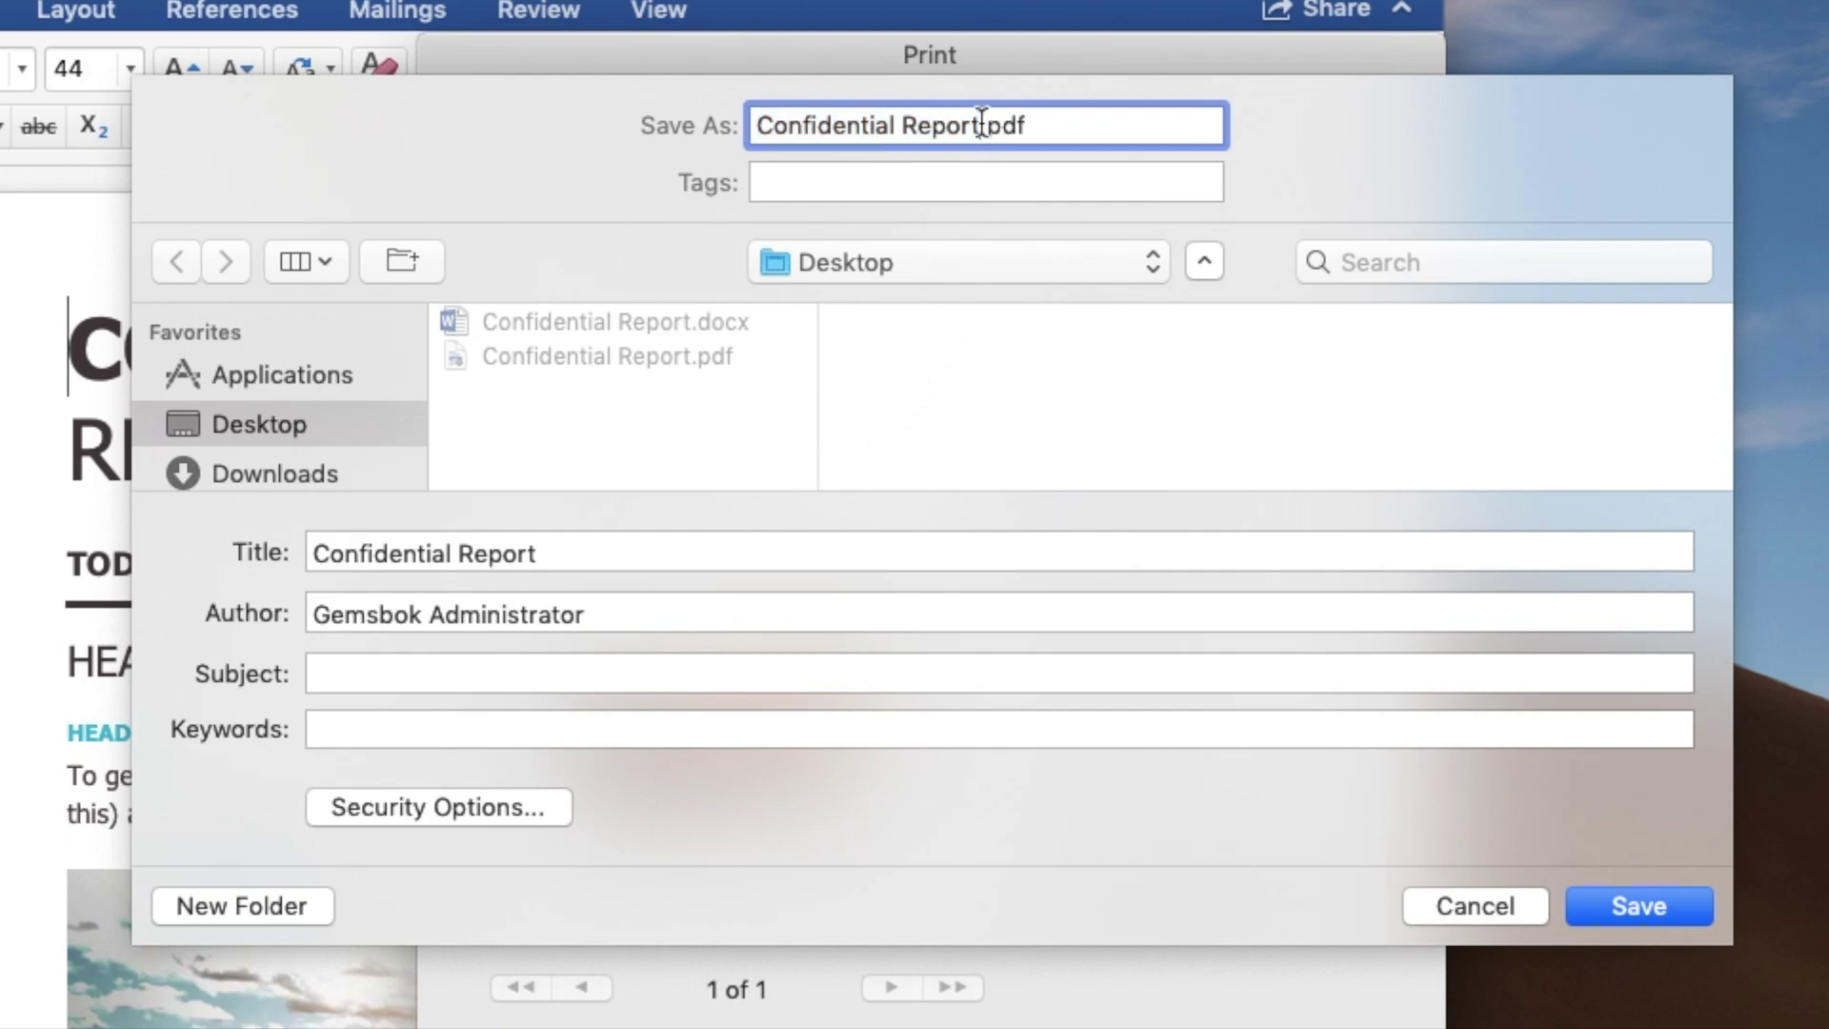
text(Locked)
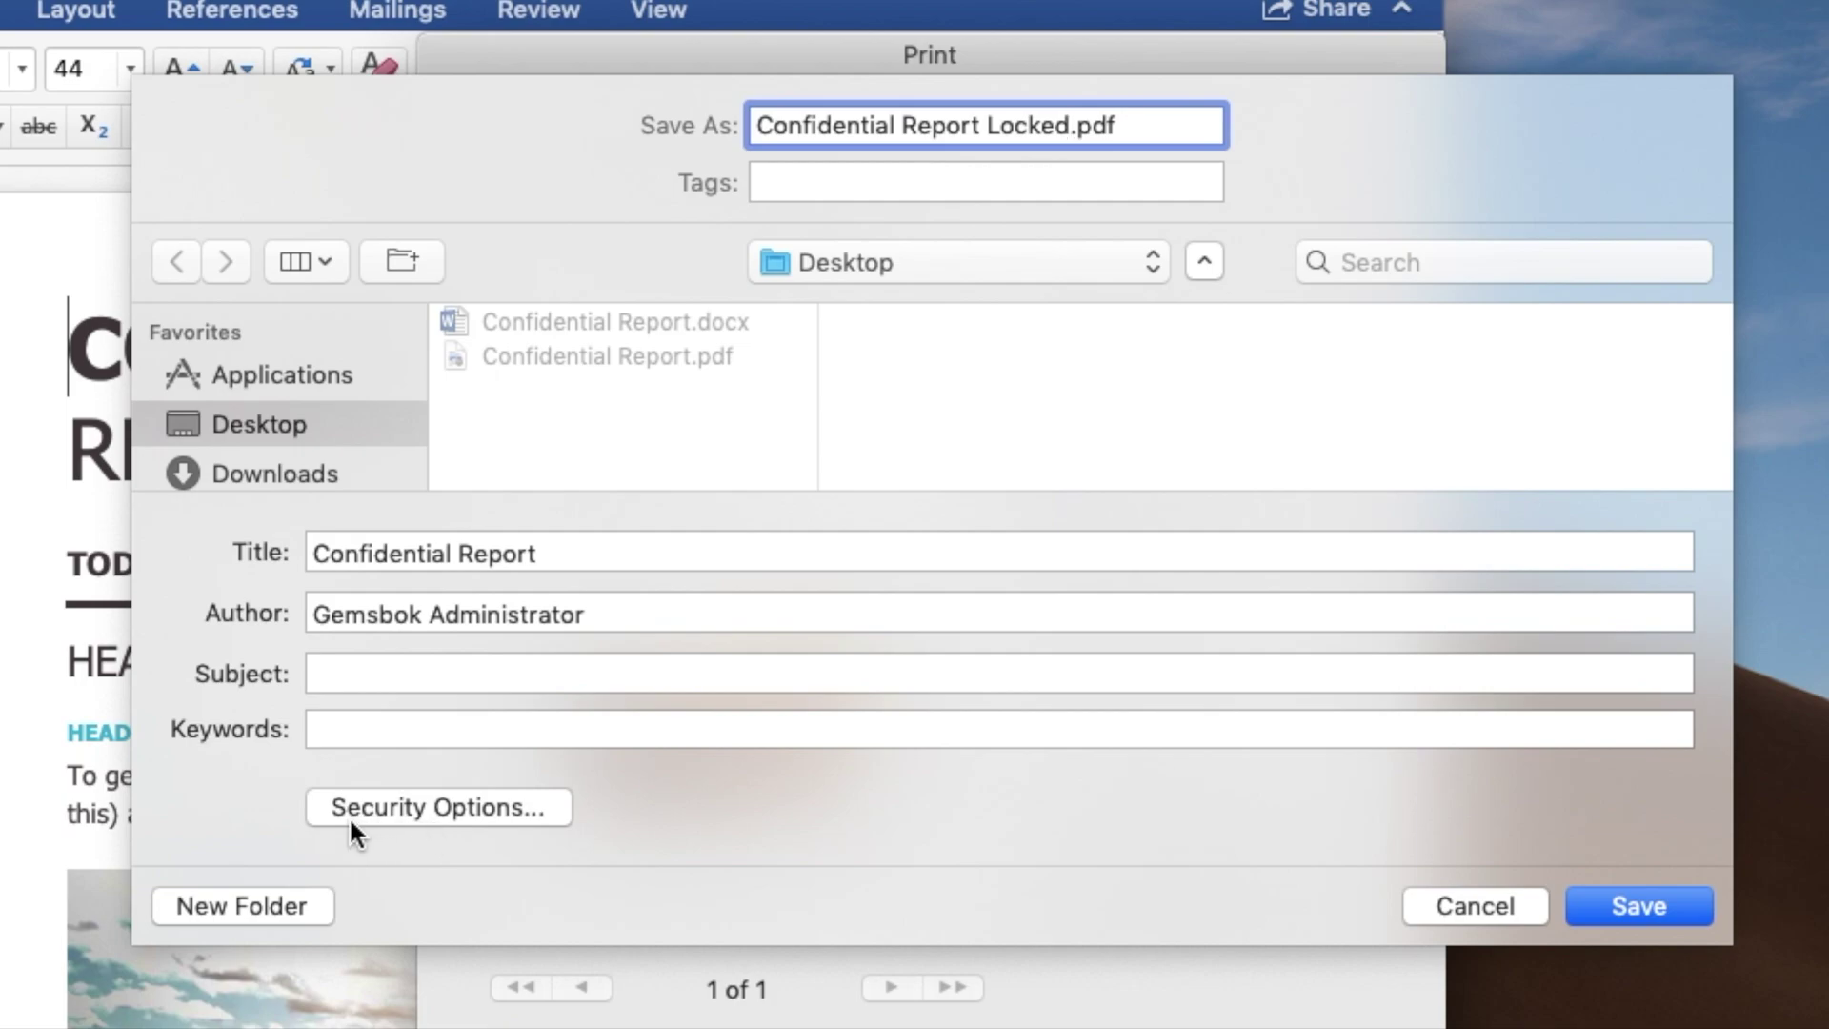
click(453, 803)
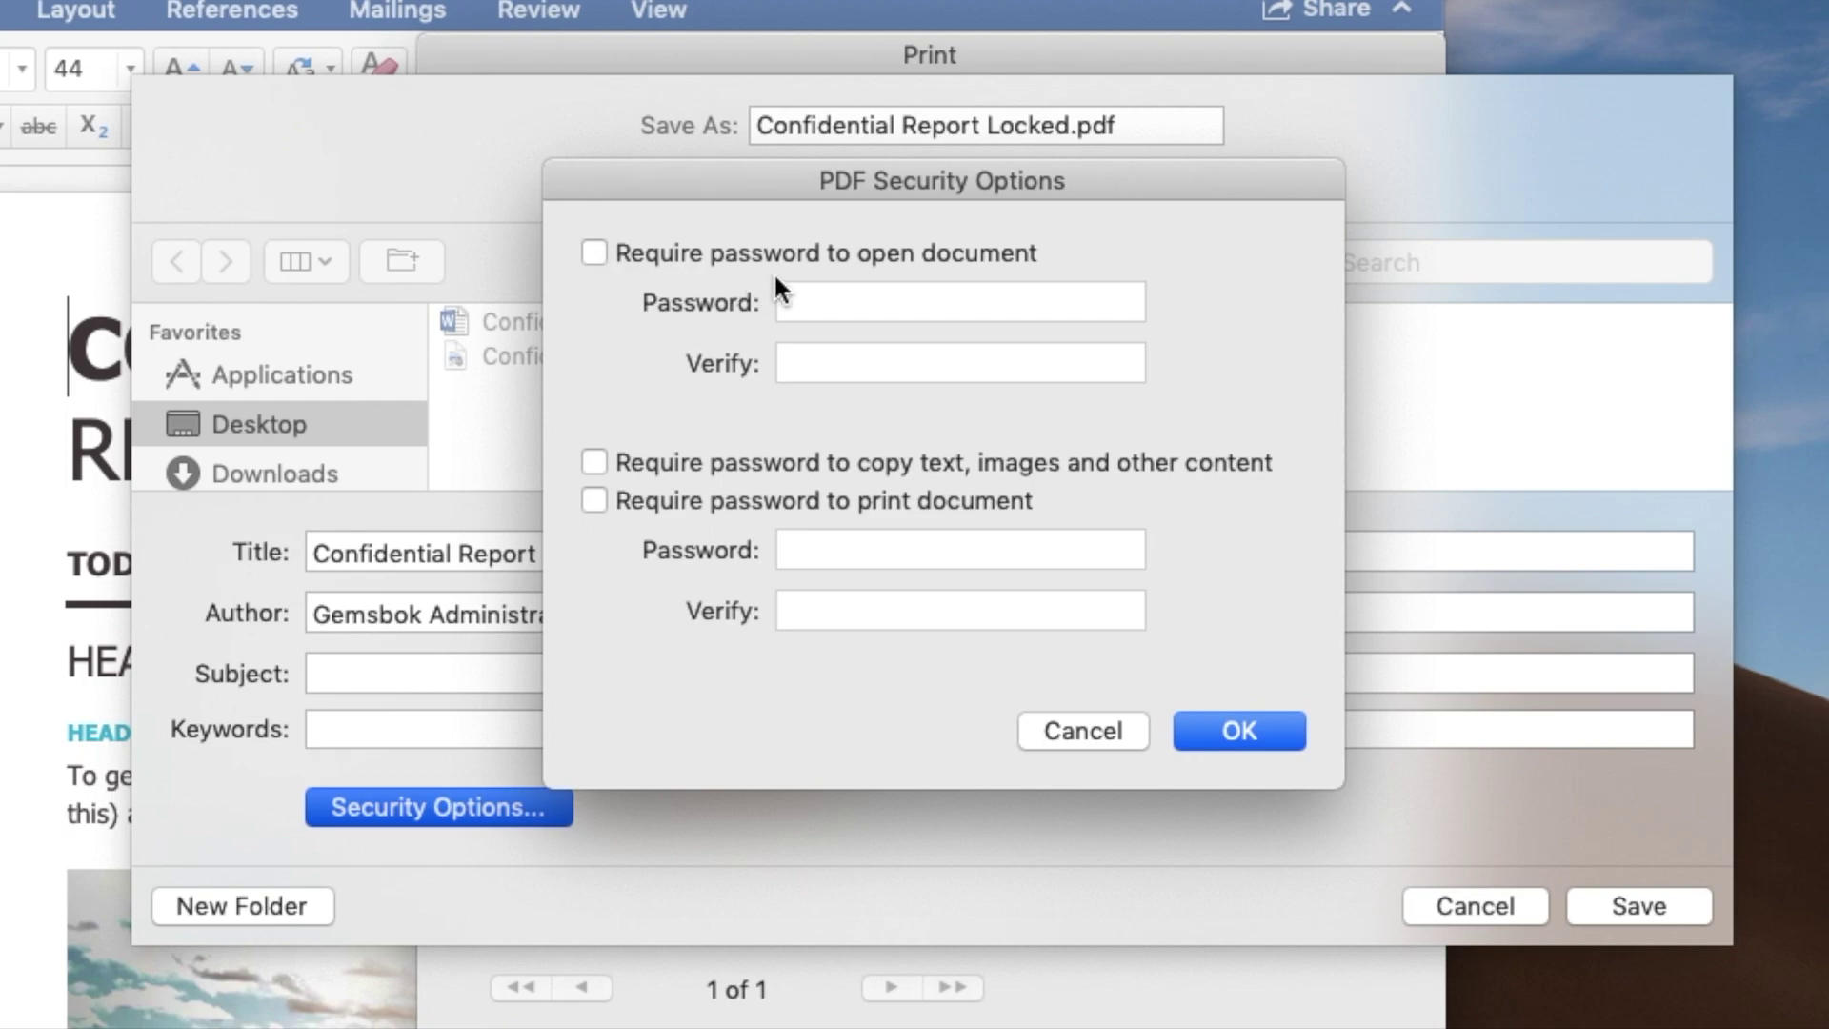
Require a password to open the PDF, entered and verified, and enable the copy-content password.
click(594, 251)
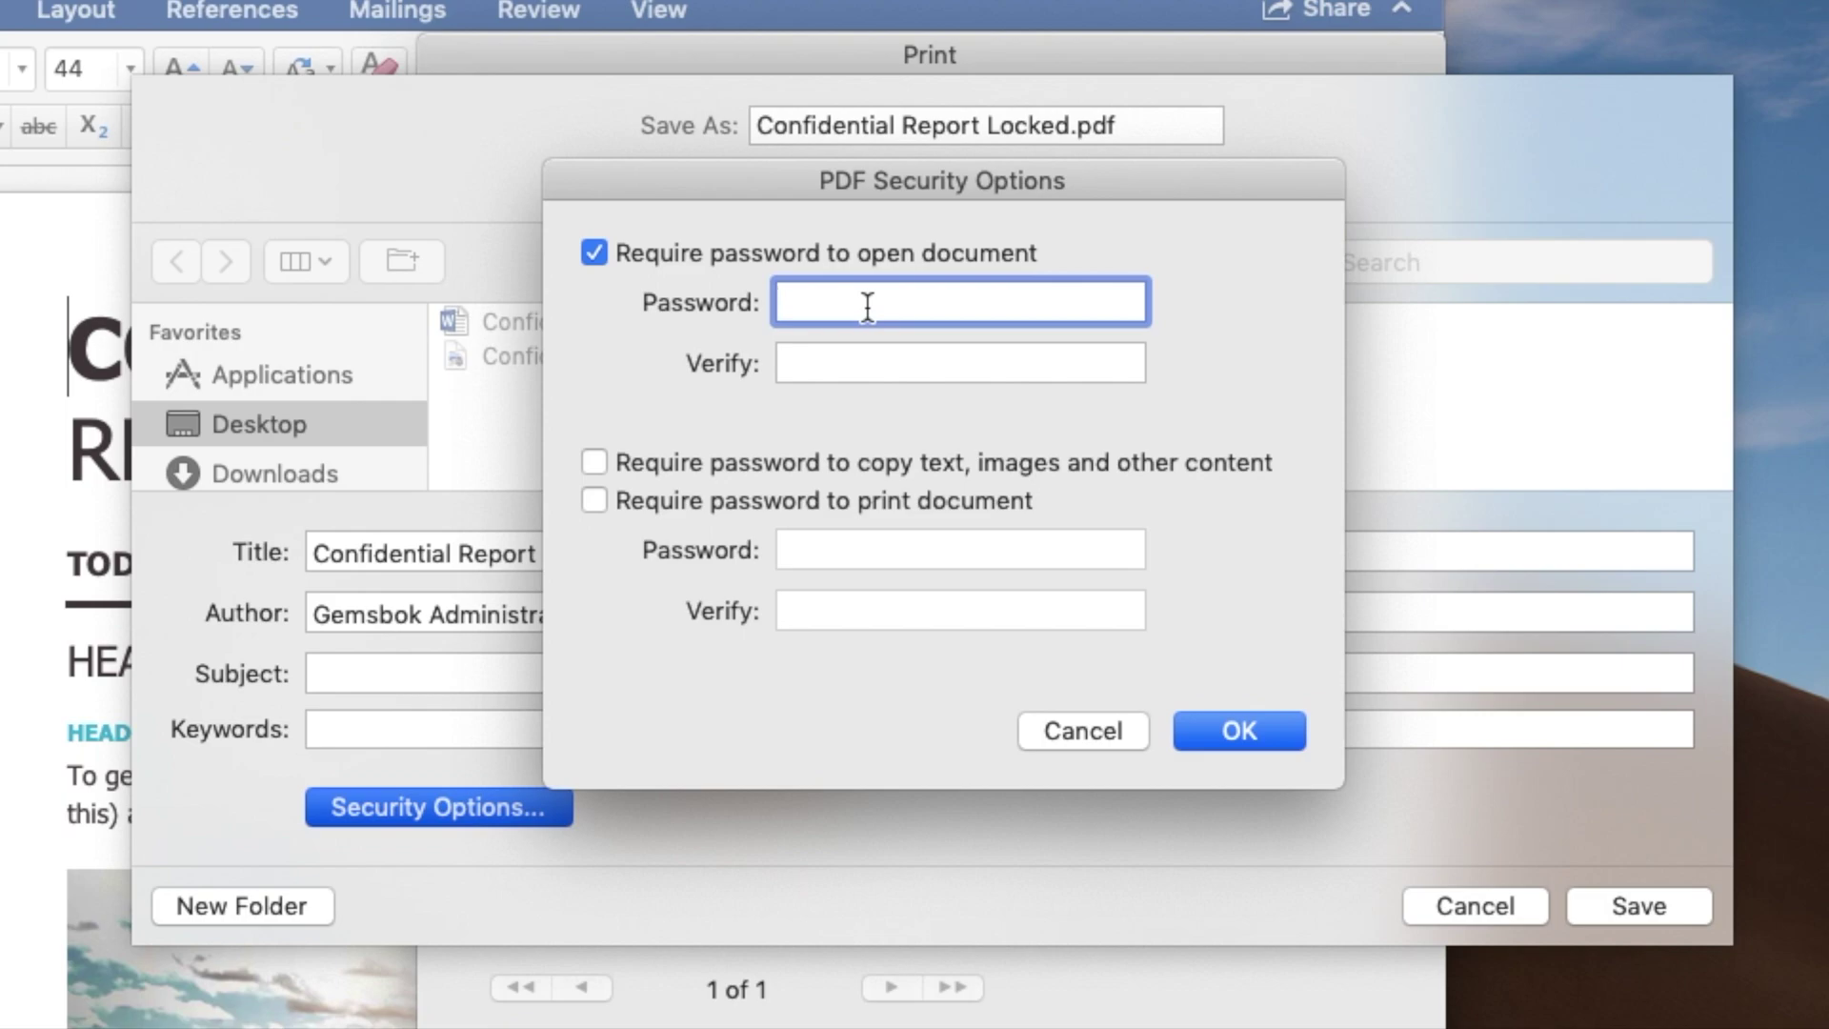
text(•••)
key(BackSpace)
key(BackSpace)
key(BackSpace)
text(••••••)
key(Tab)
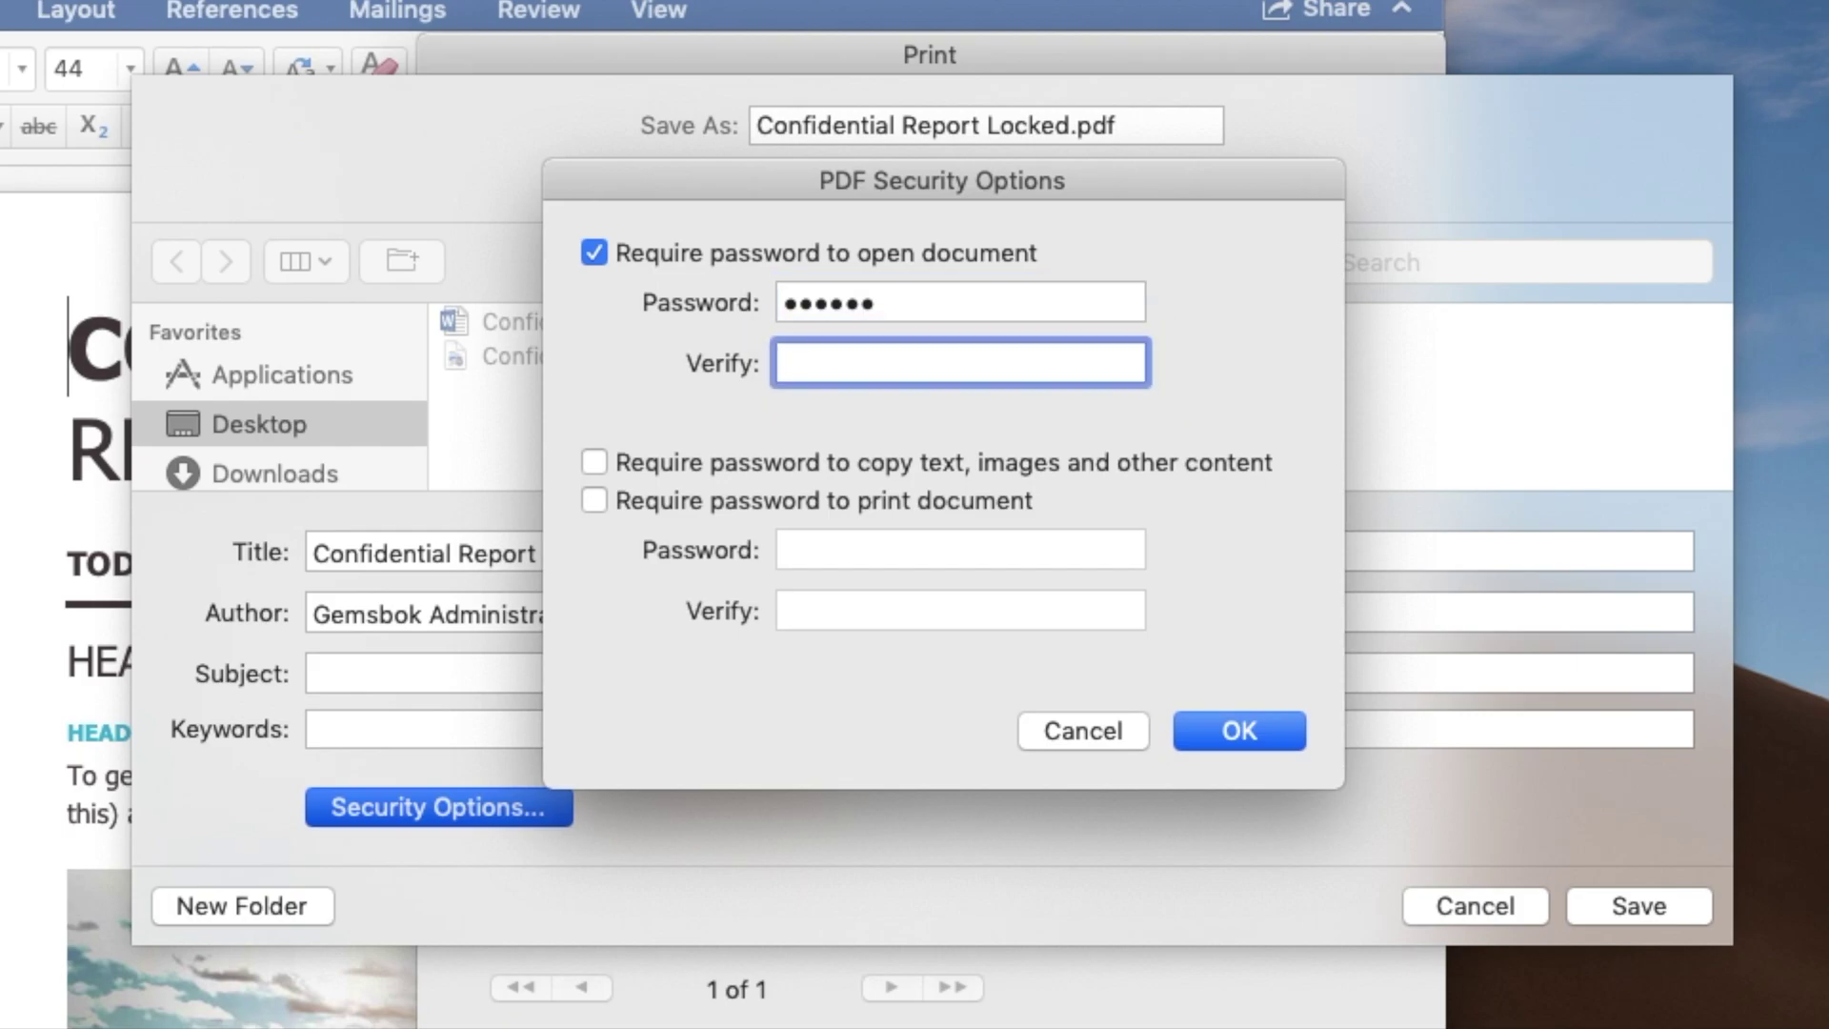
text(••••••)
click(595, 462)
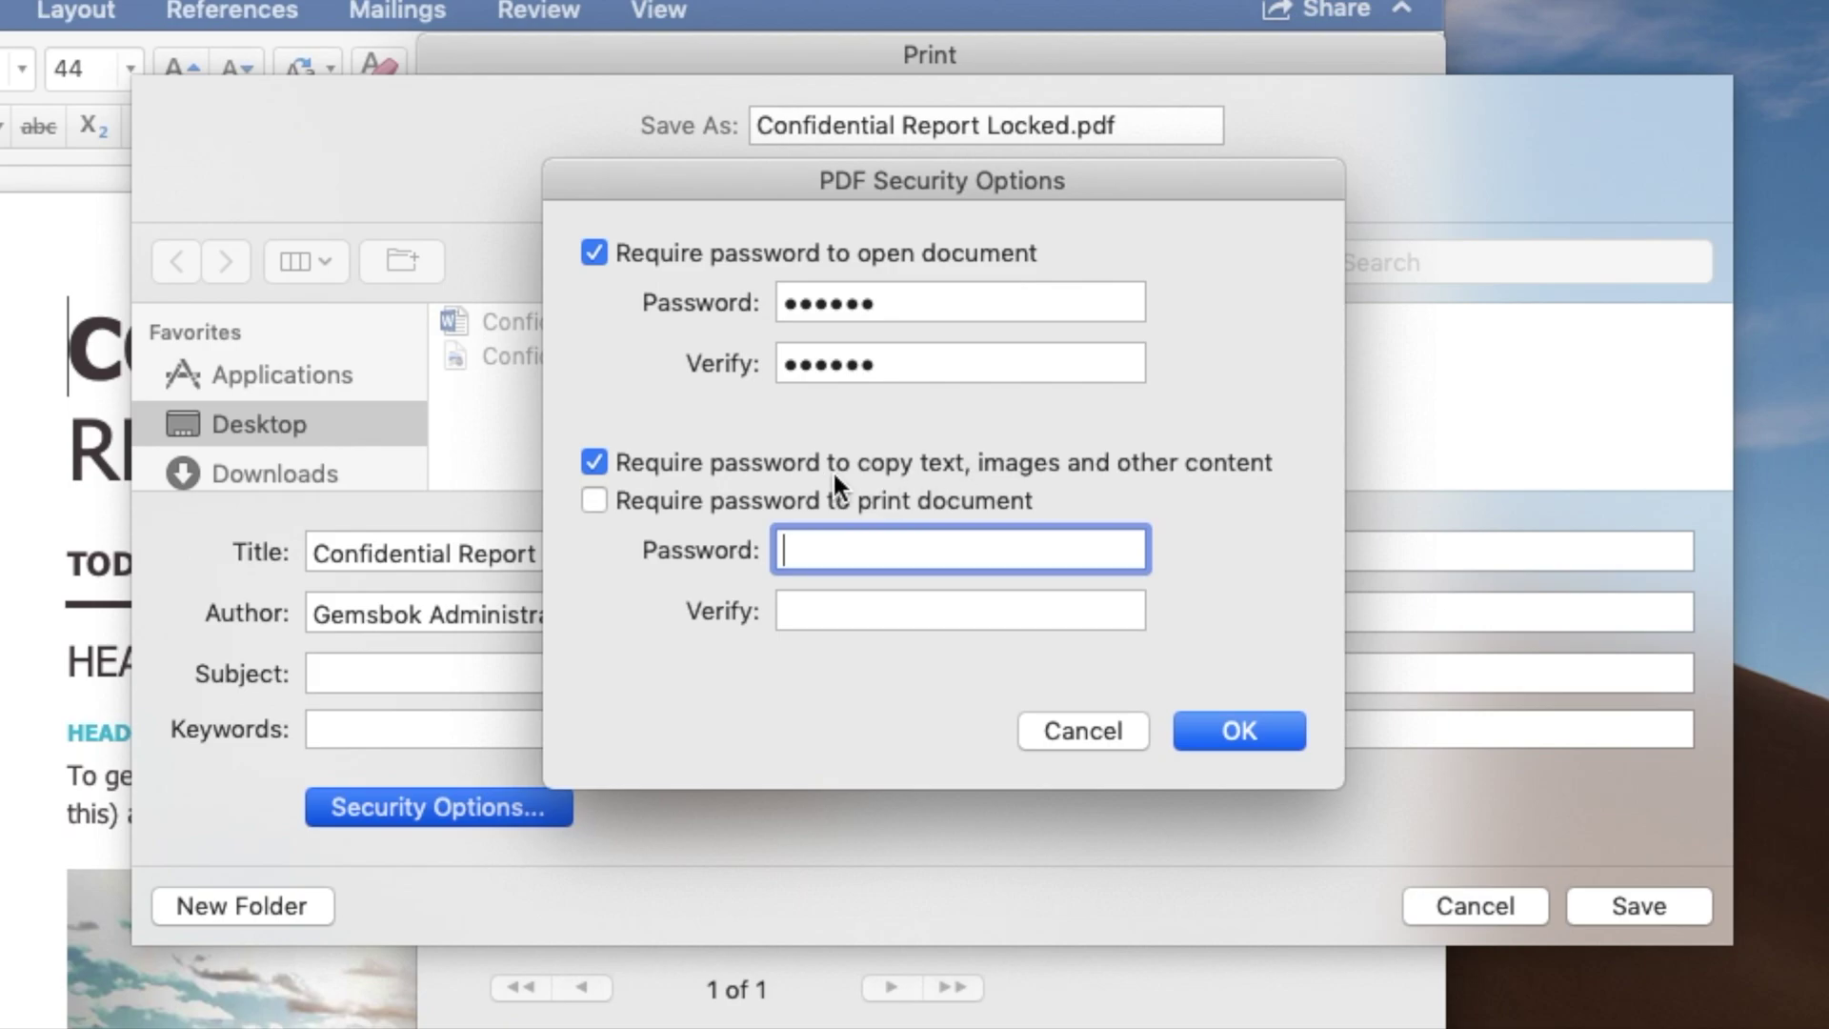
Require a print password, enter and verify it, and try to apply the security settings.
click(595, 497)
text(123456)
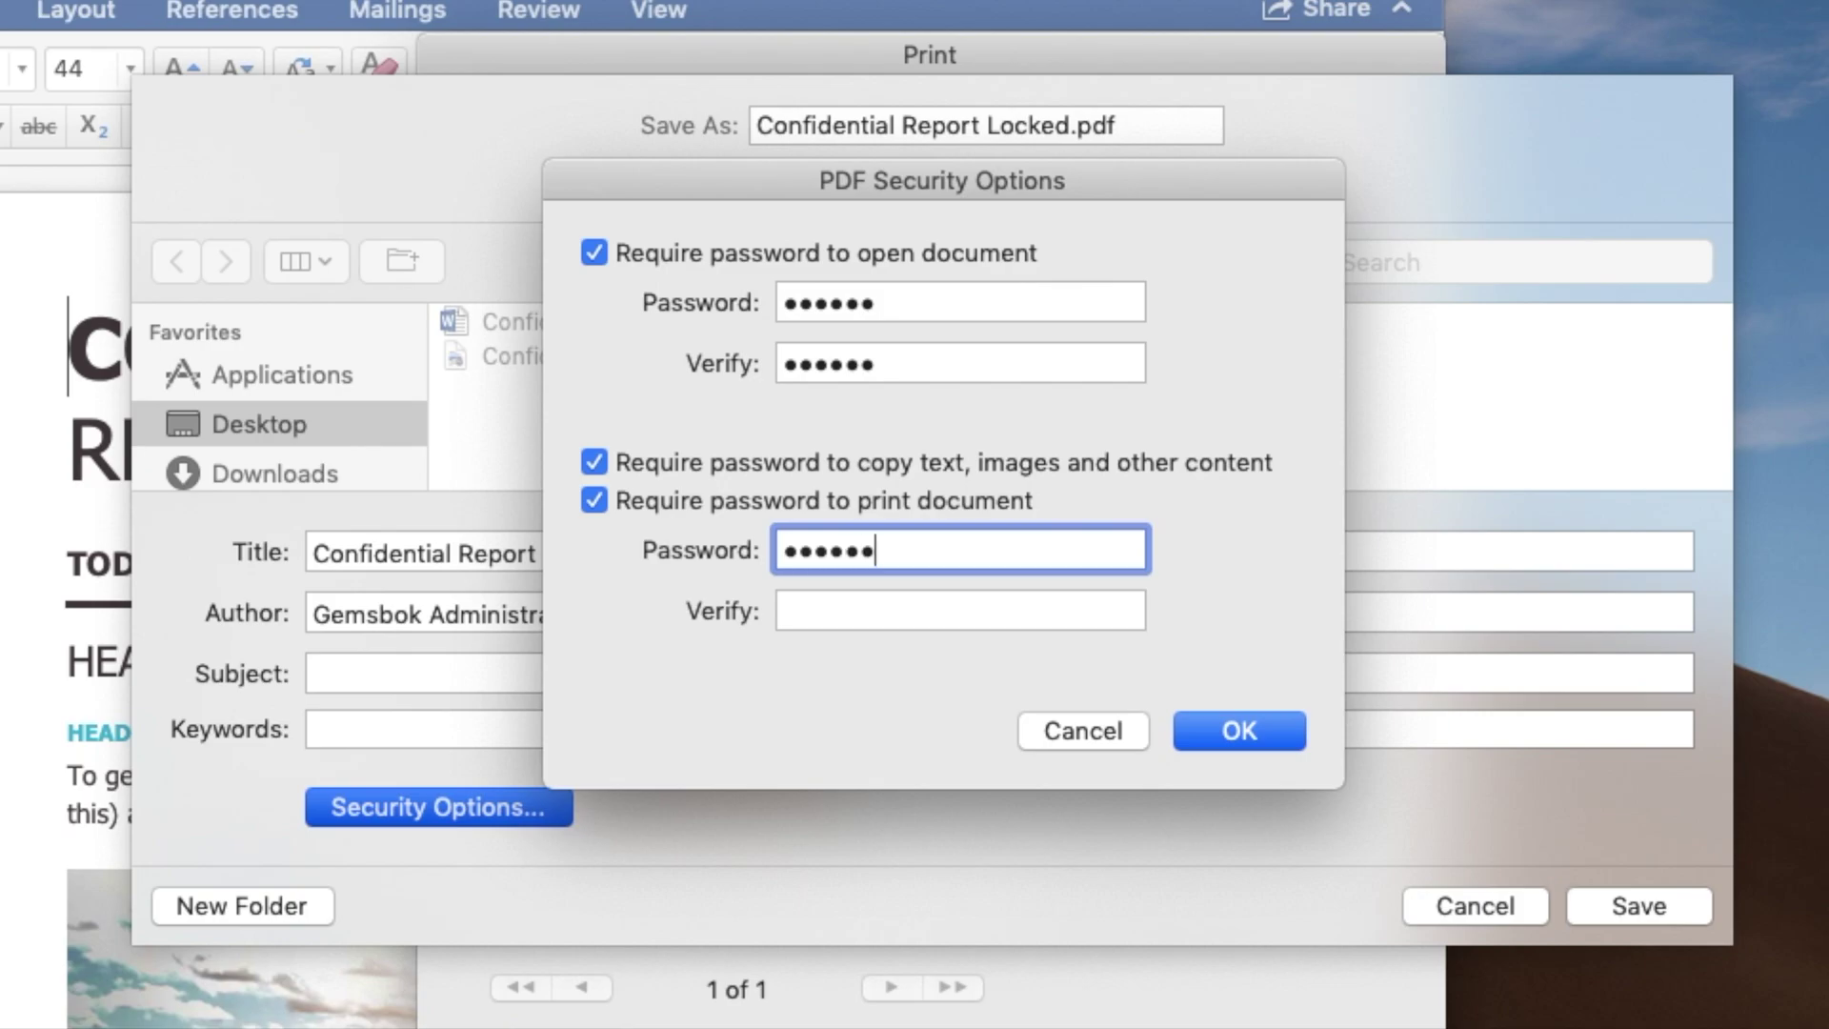
key(Tab)
text(123456)
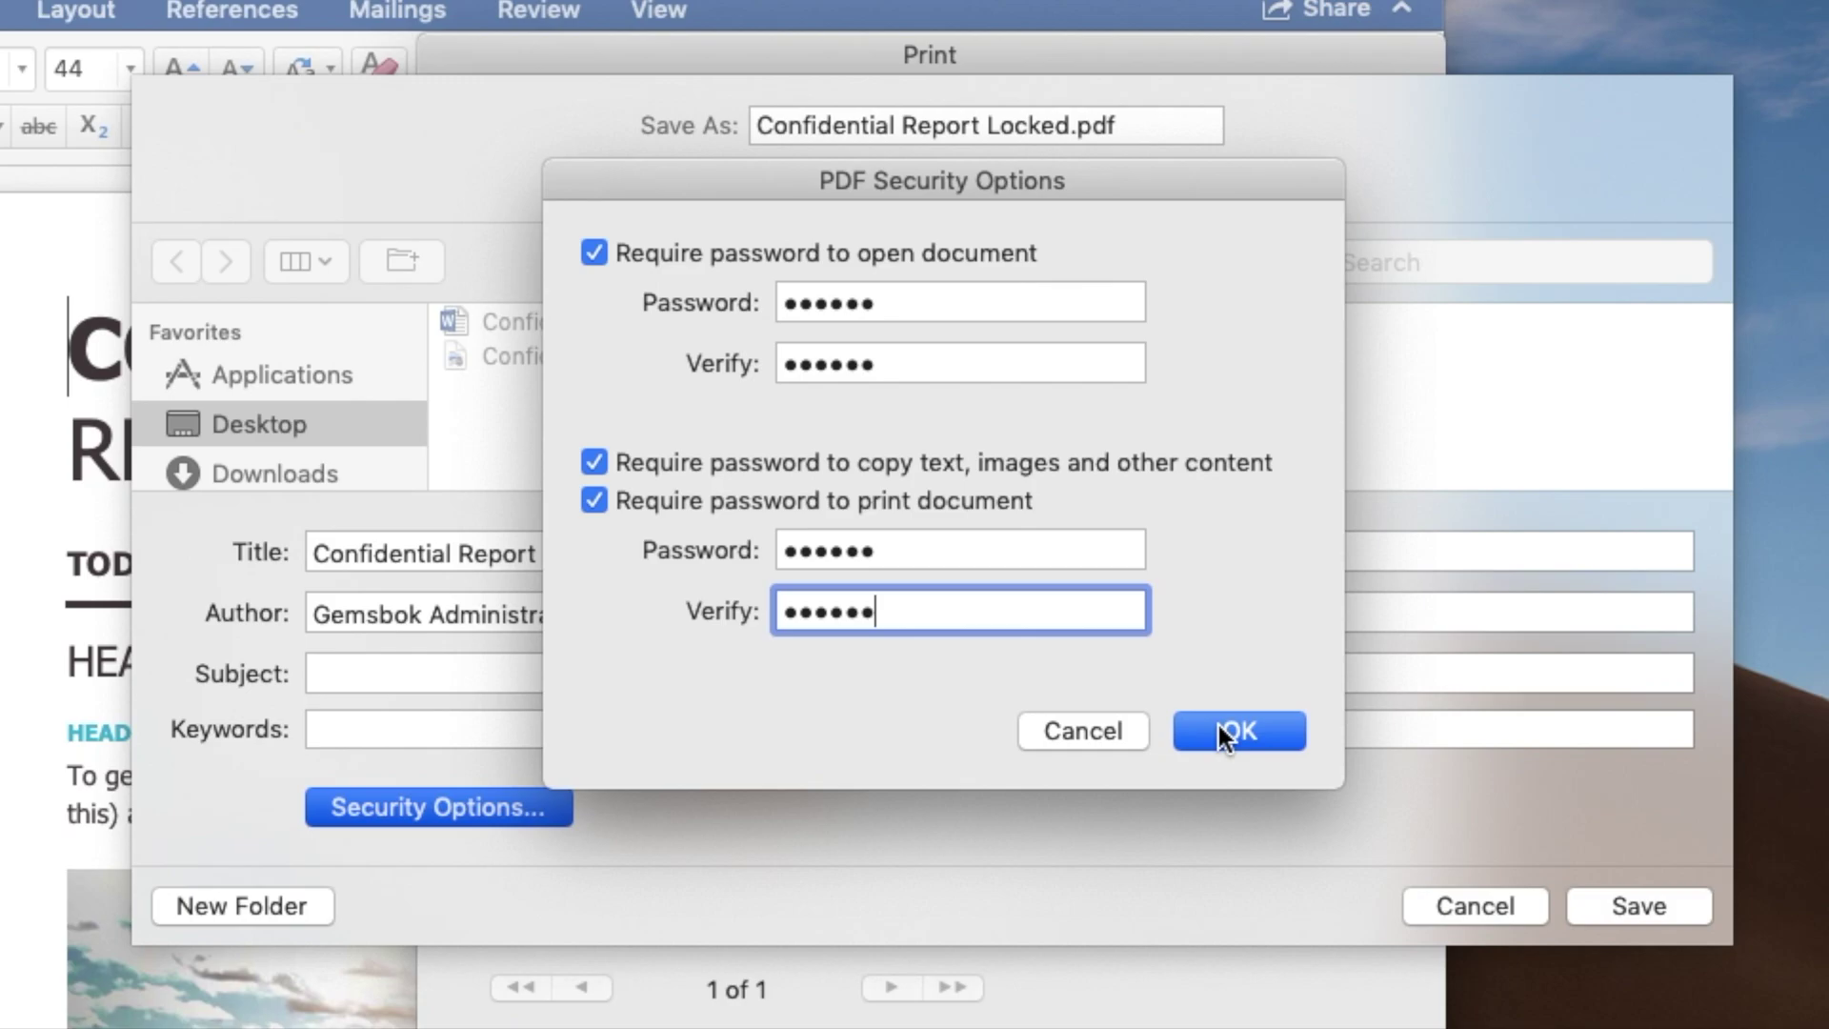
key(super+a)
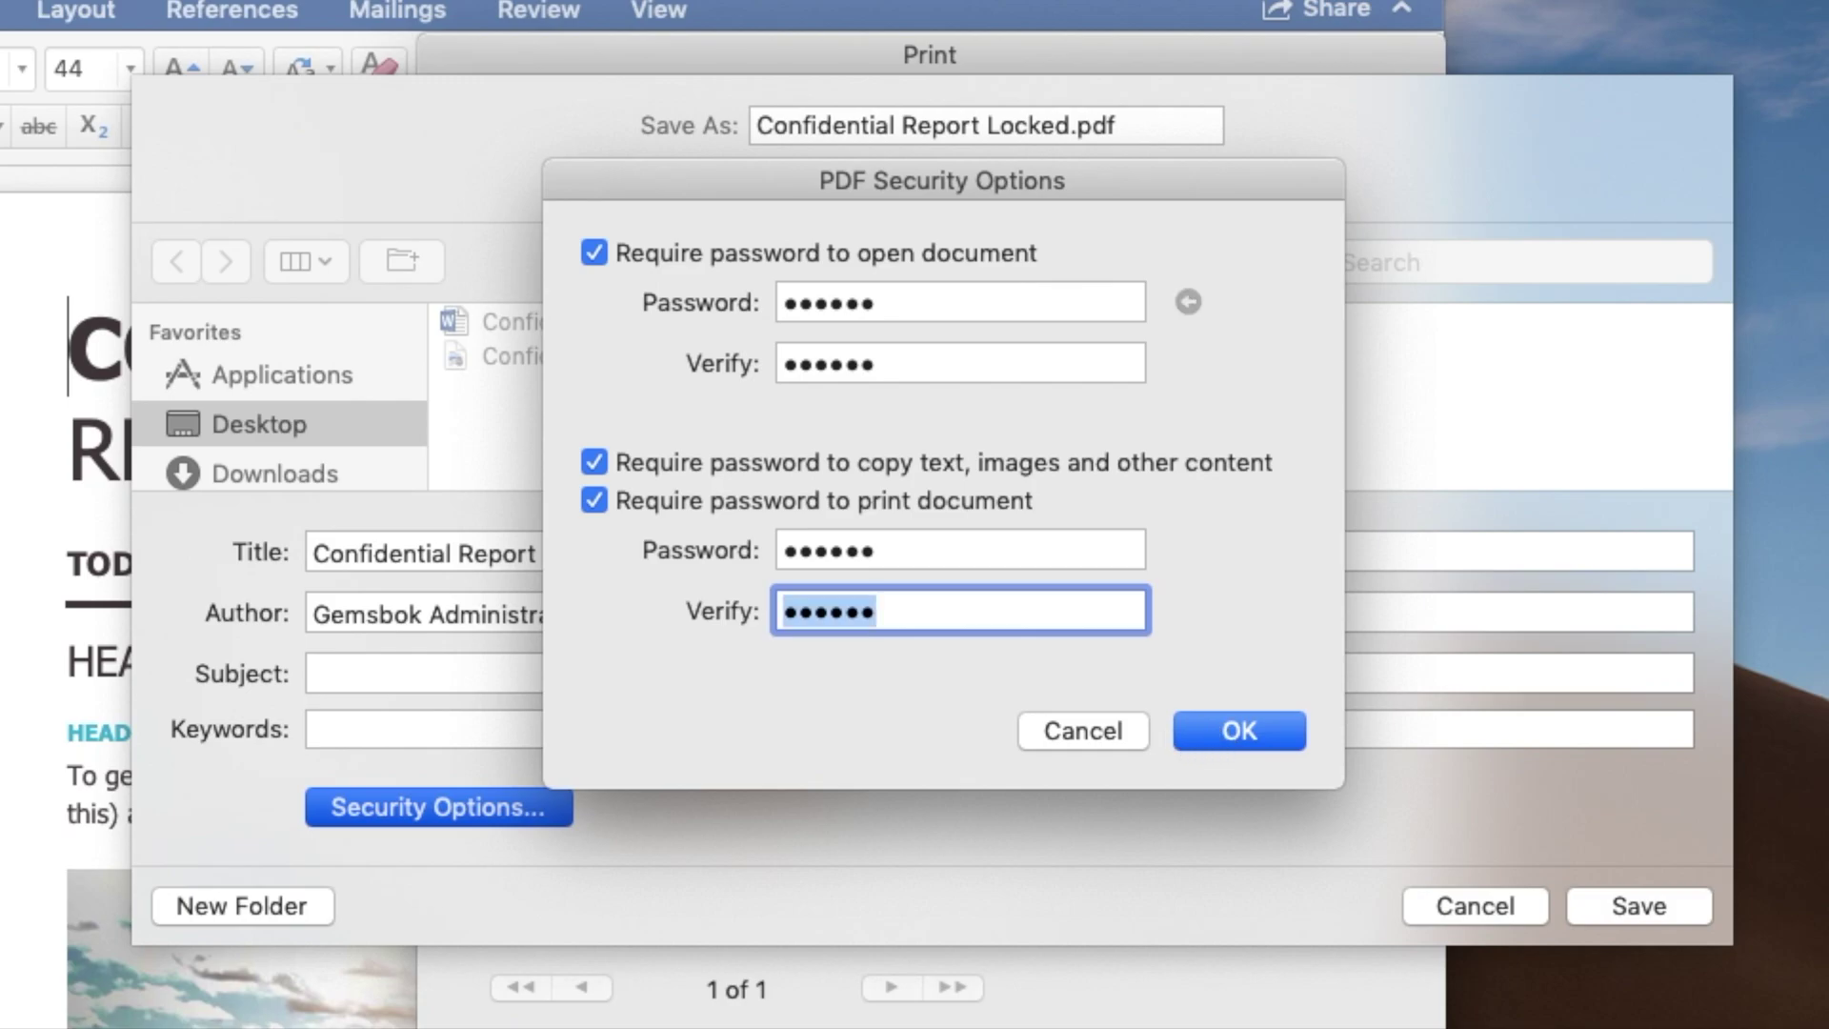
text(••••••)
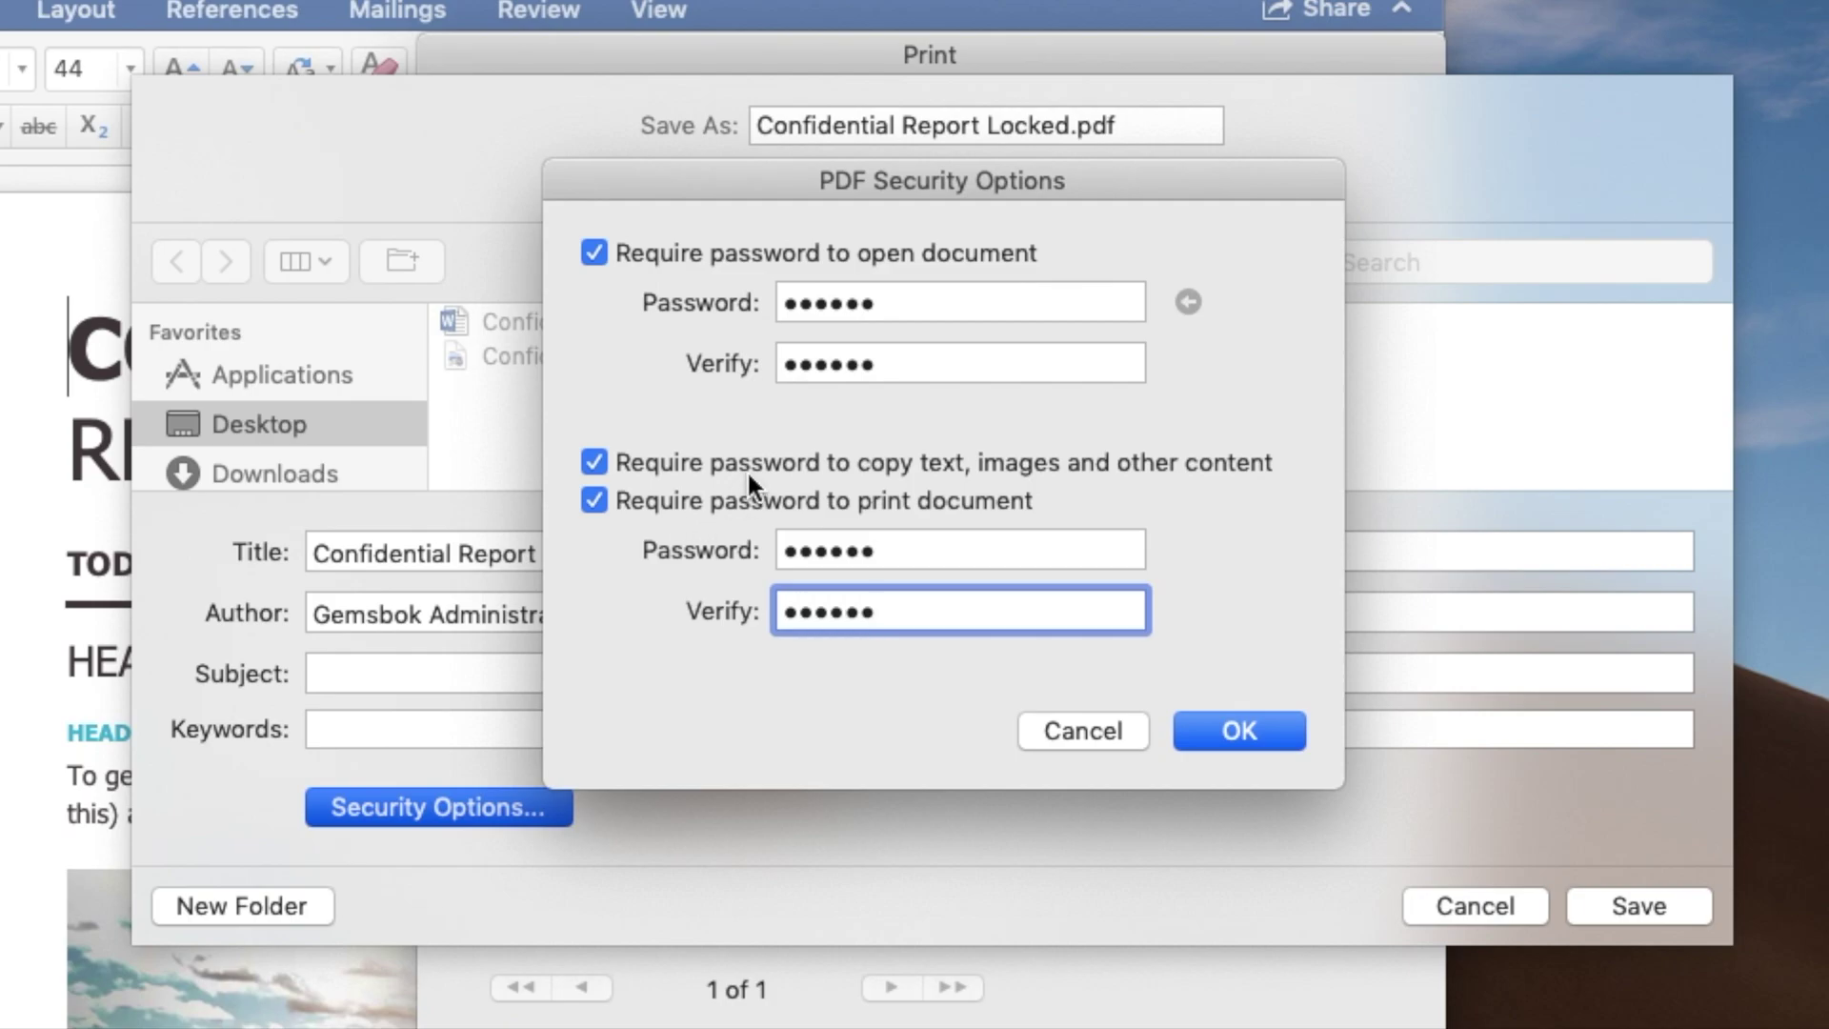
click(1238, 730)
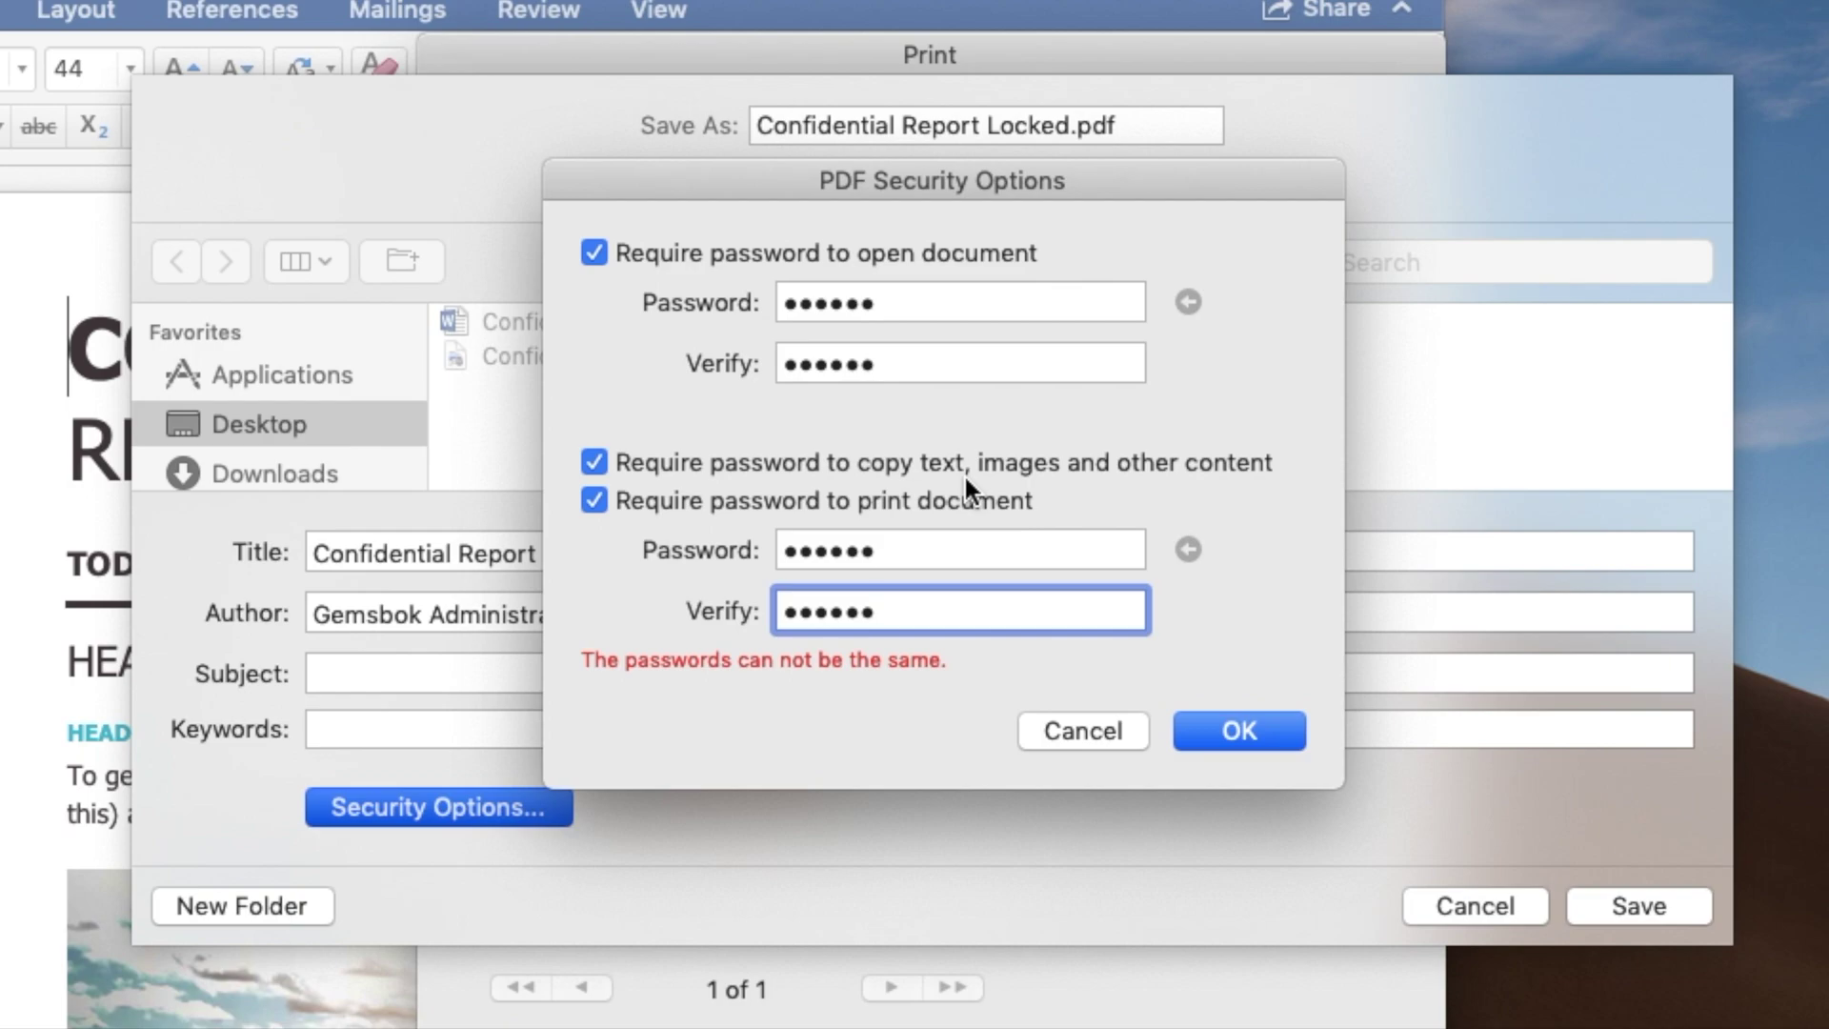
Replace the print password with one different from the open password and apply it.
drag(890, 543, 677, 543)
text(•••)
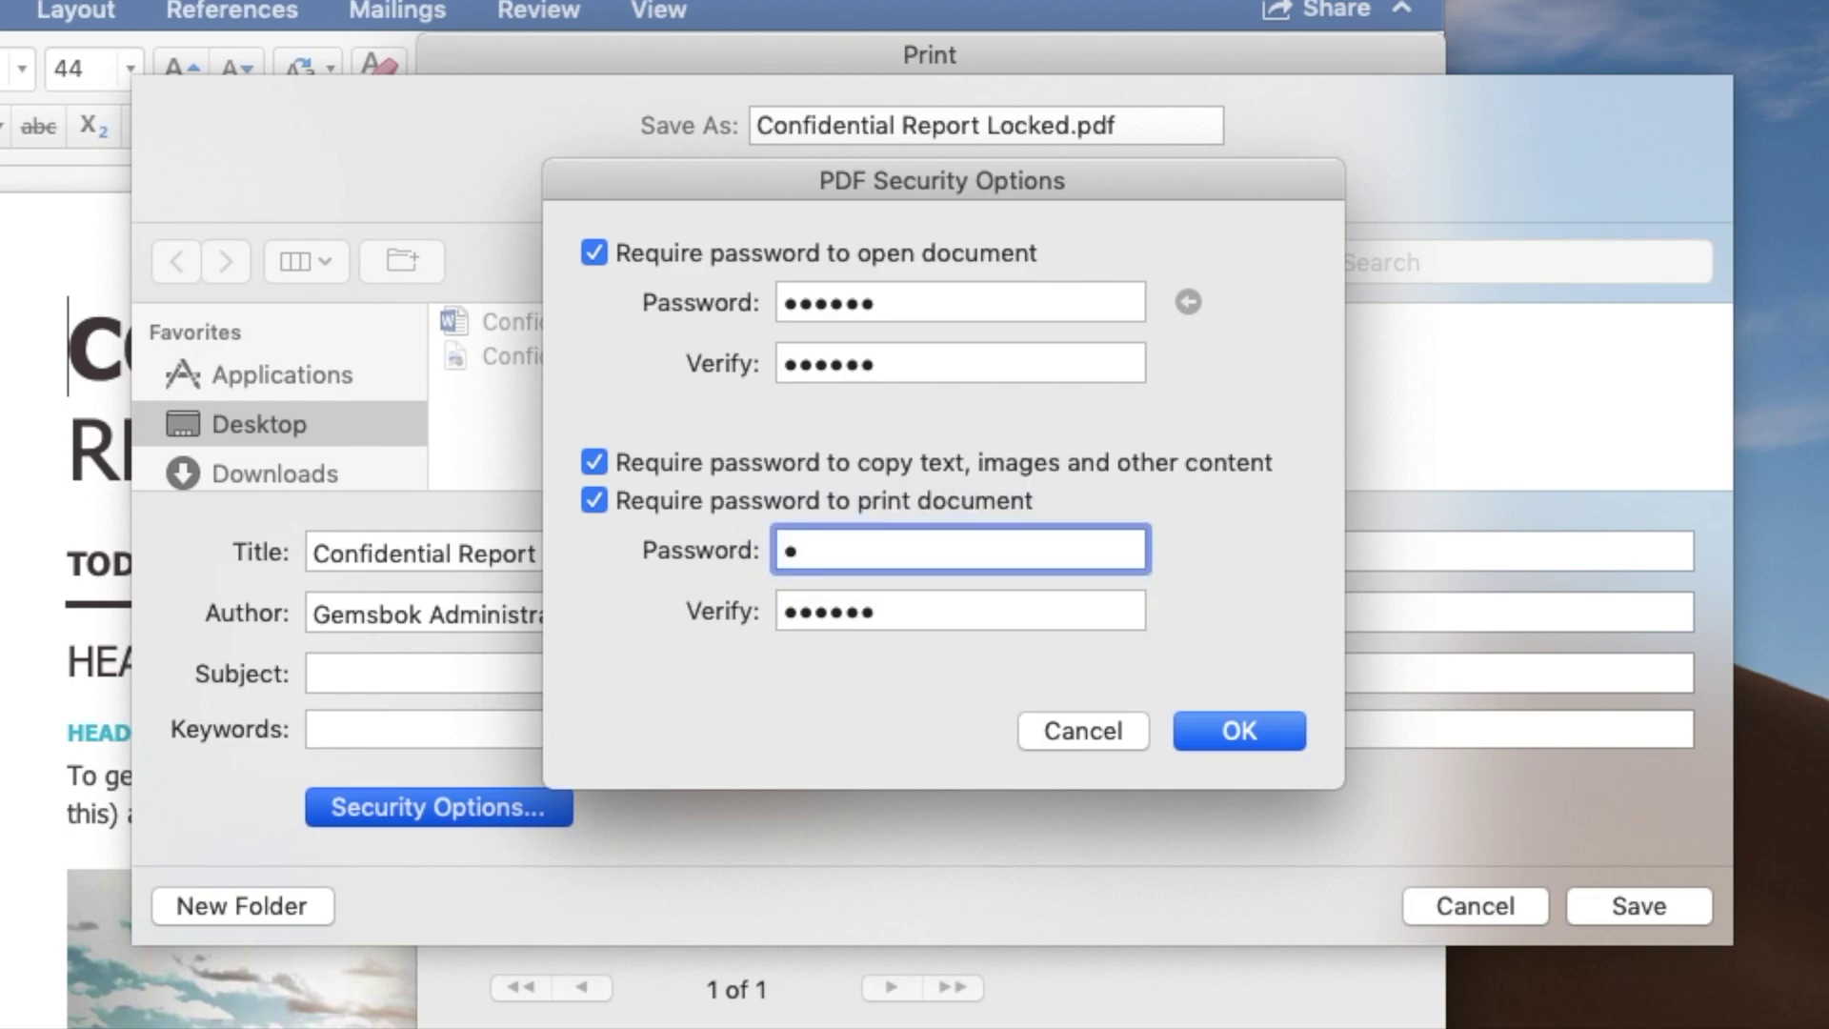
text(•••)
key(Tab)
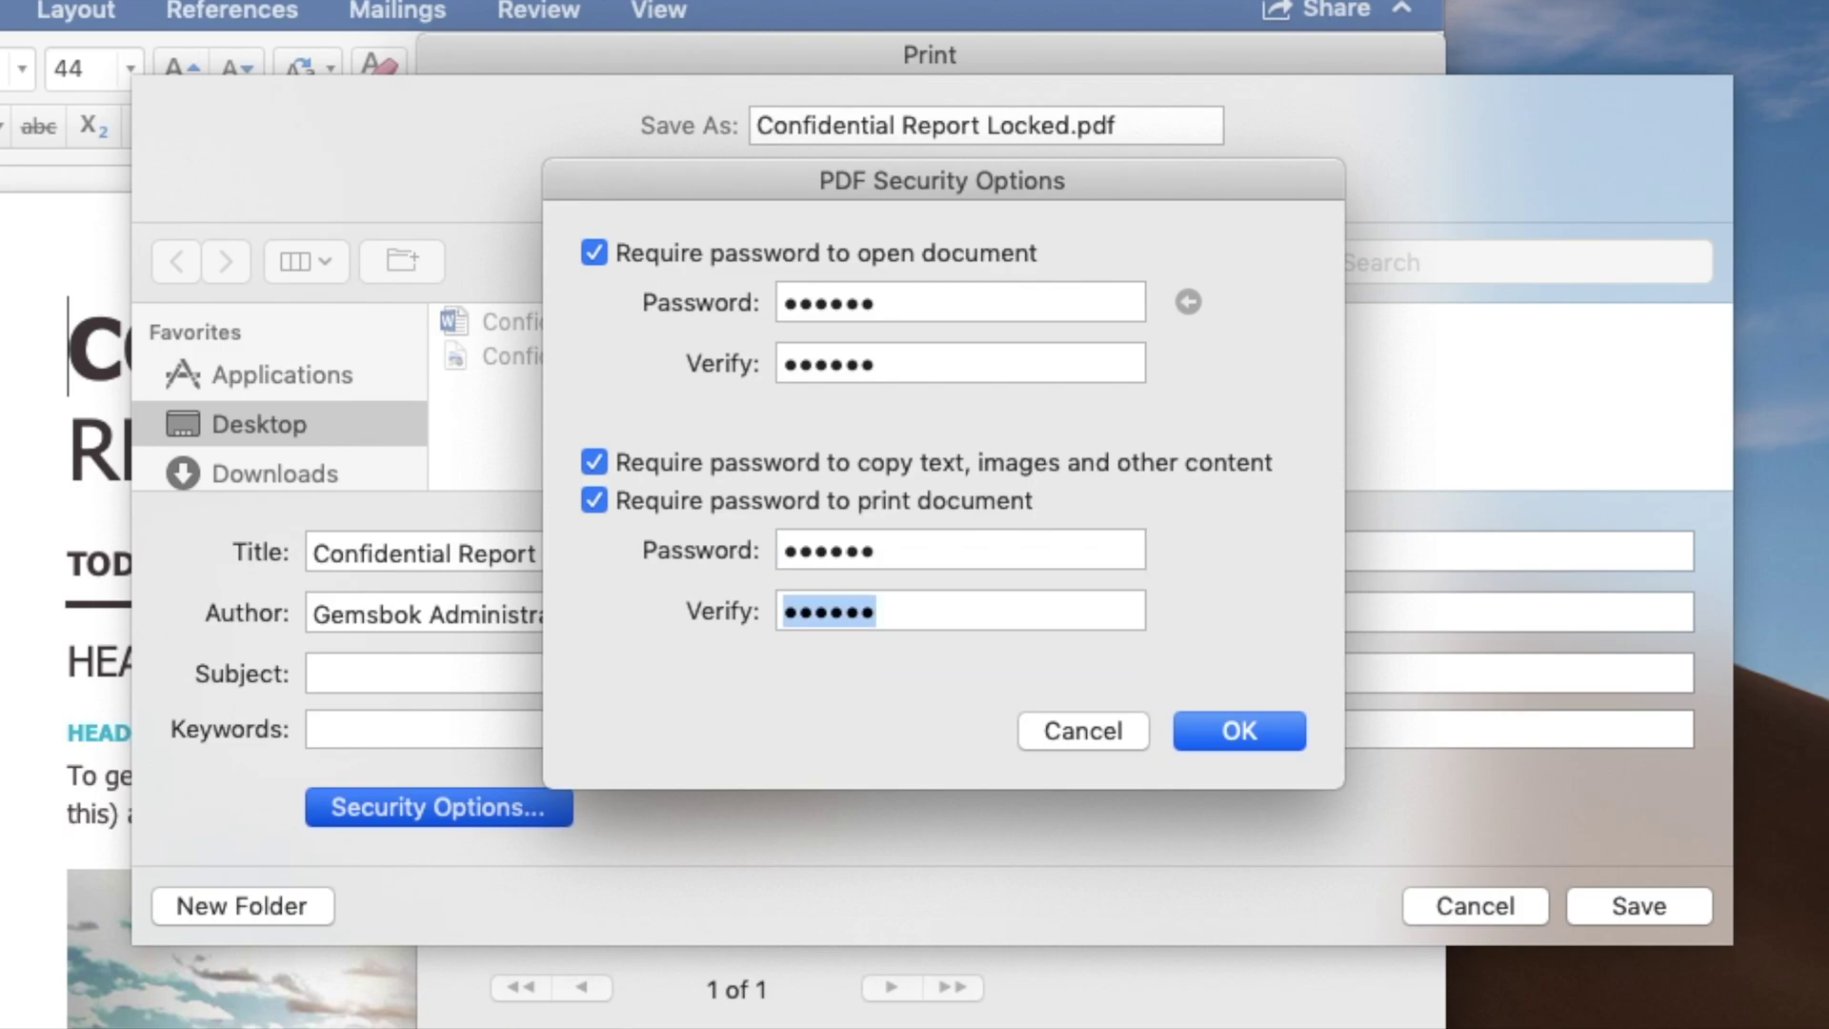
text(••••••)
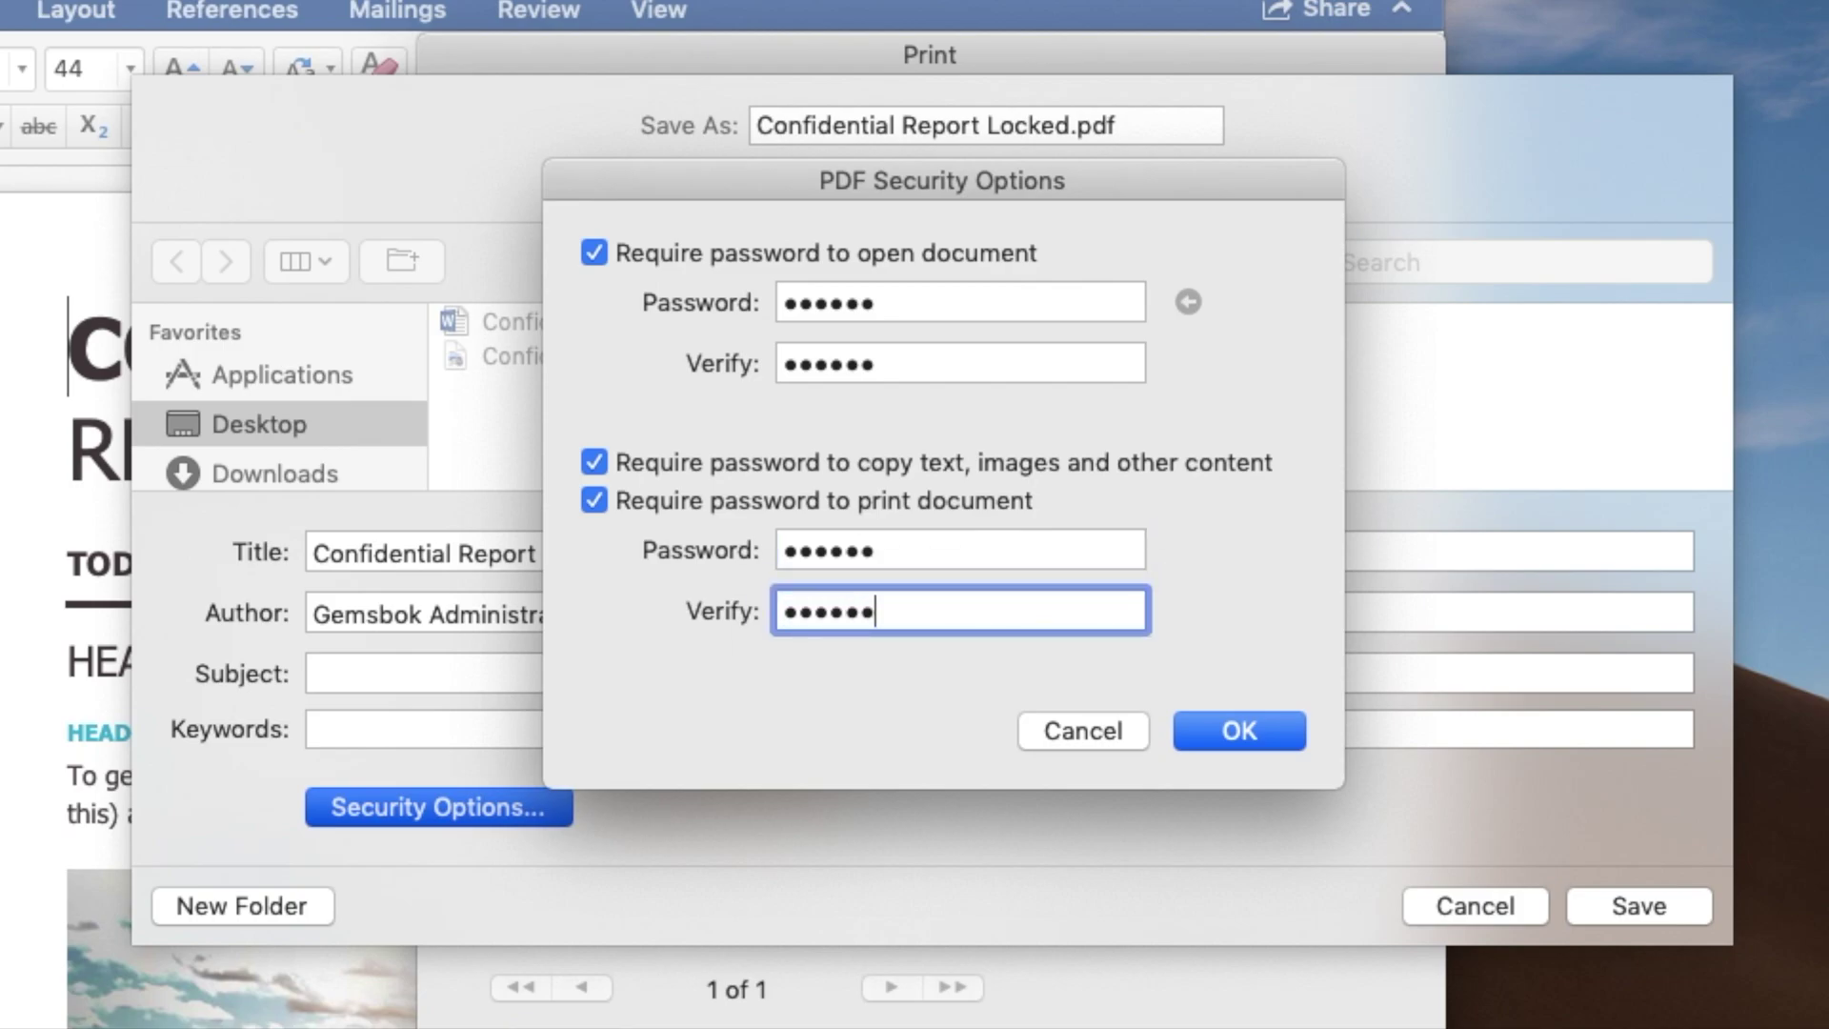
click(1222, 732)
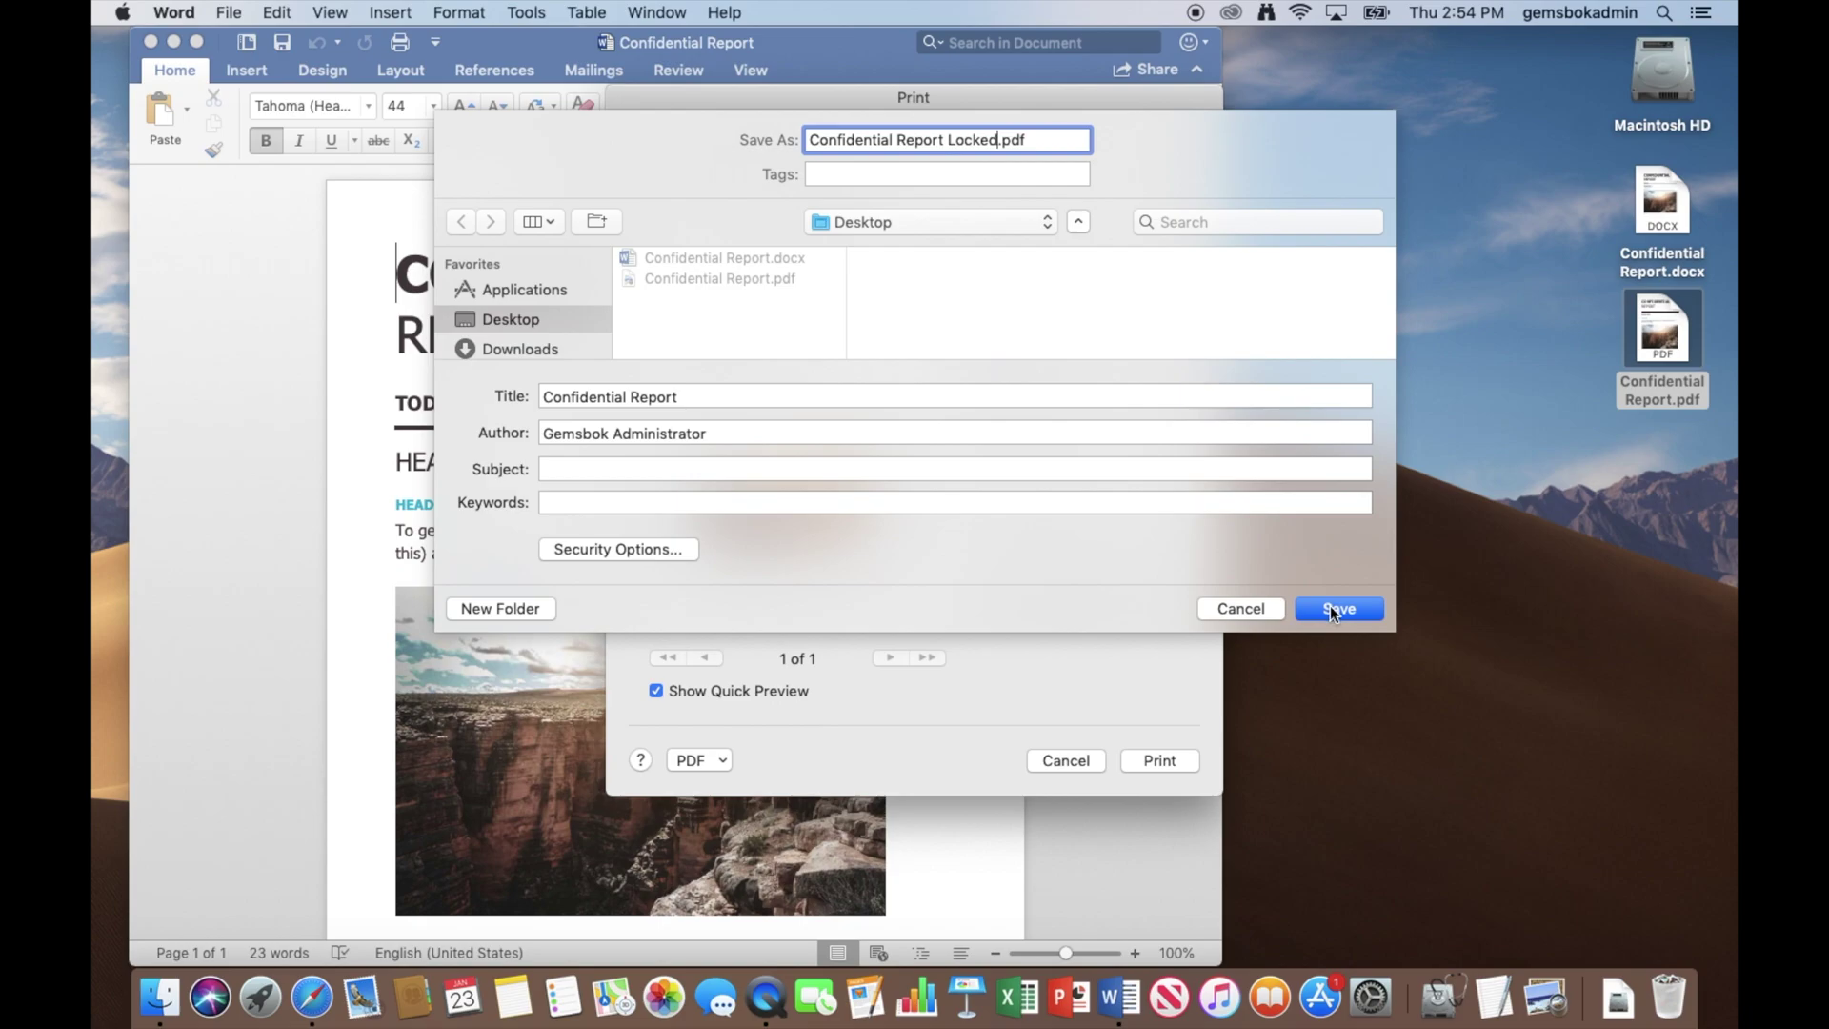
Save Confidential Report Locked.pdf to the Desktop.
click(1331, 607)
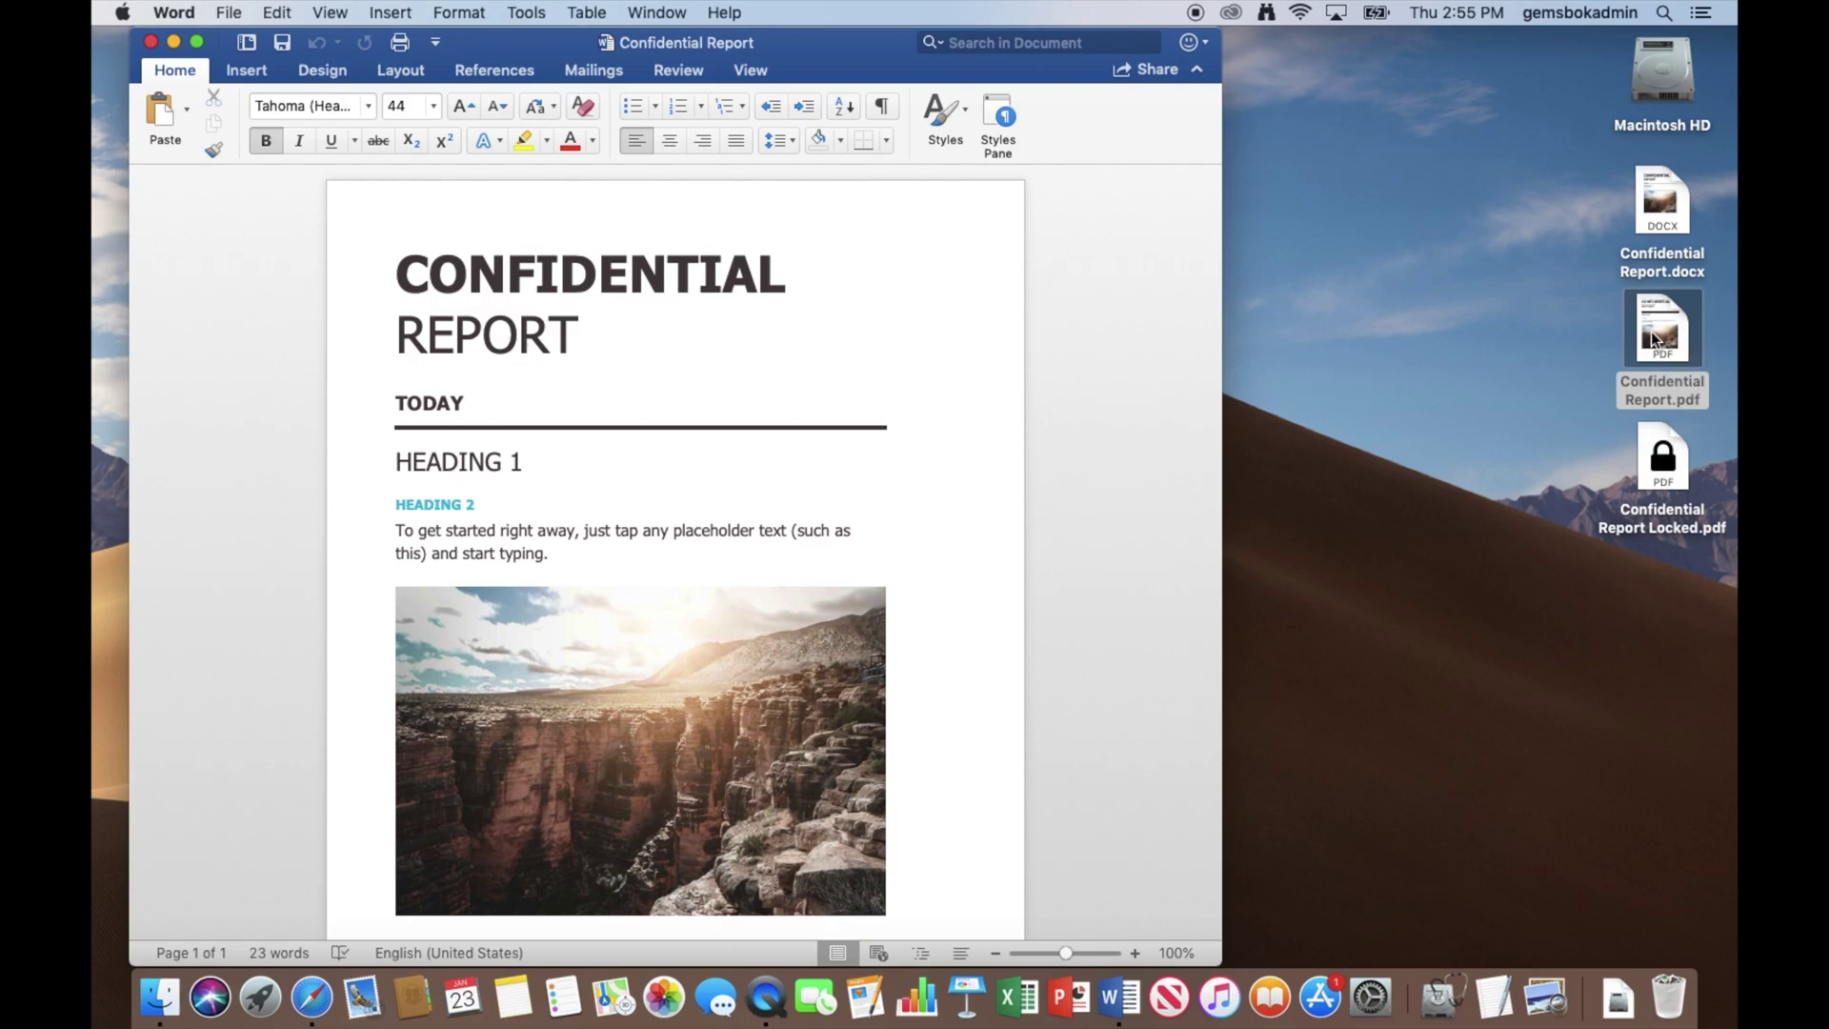
click(1575, 493)
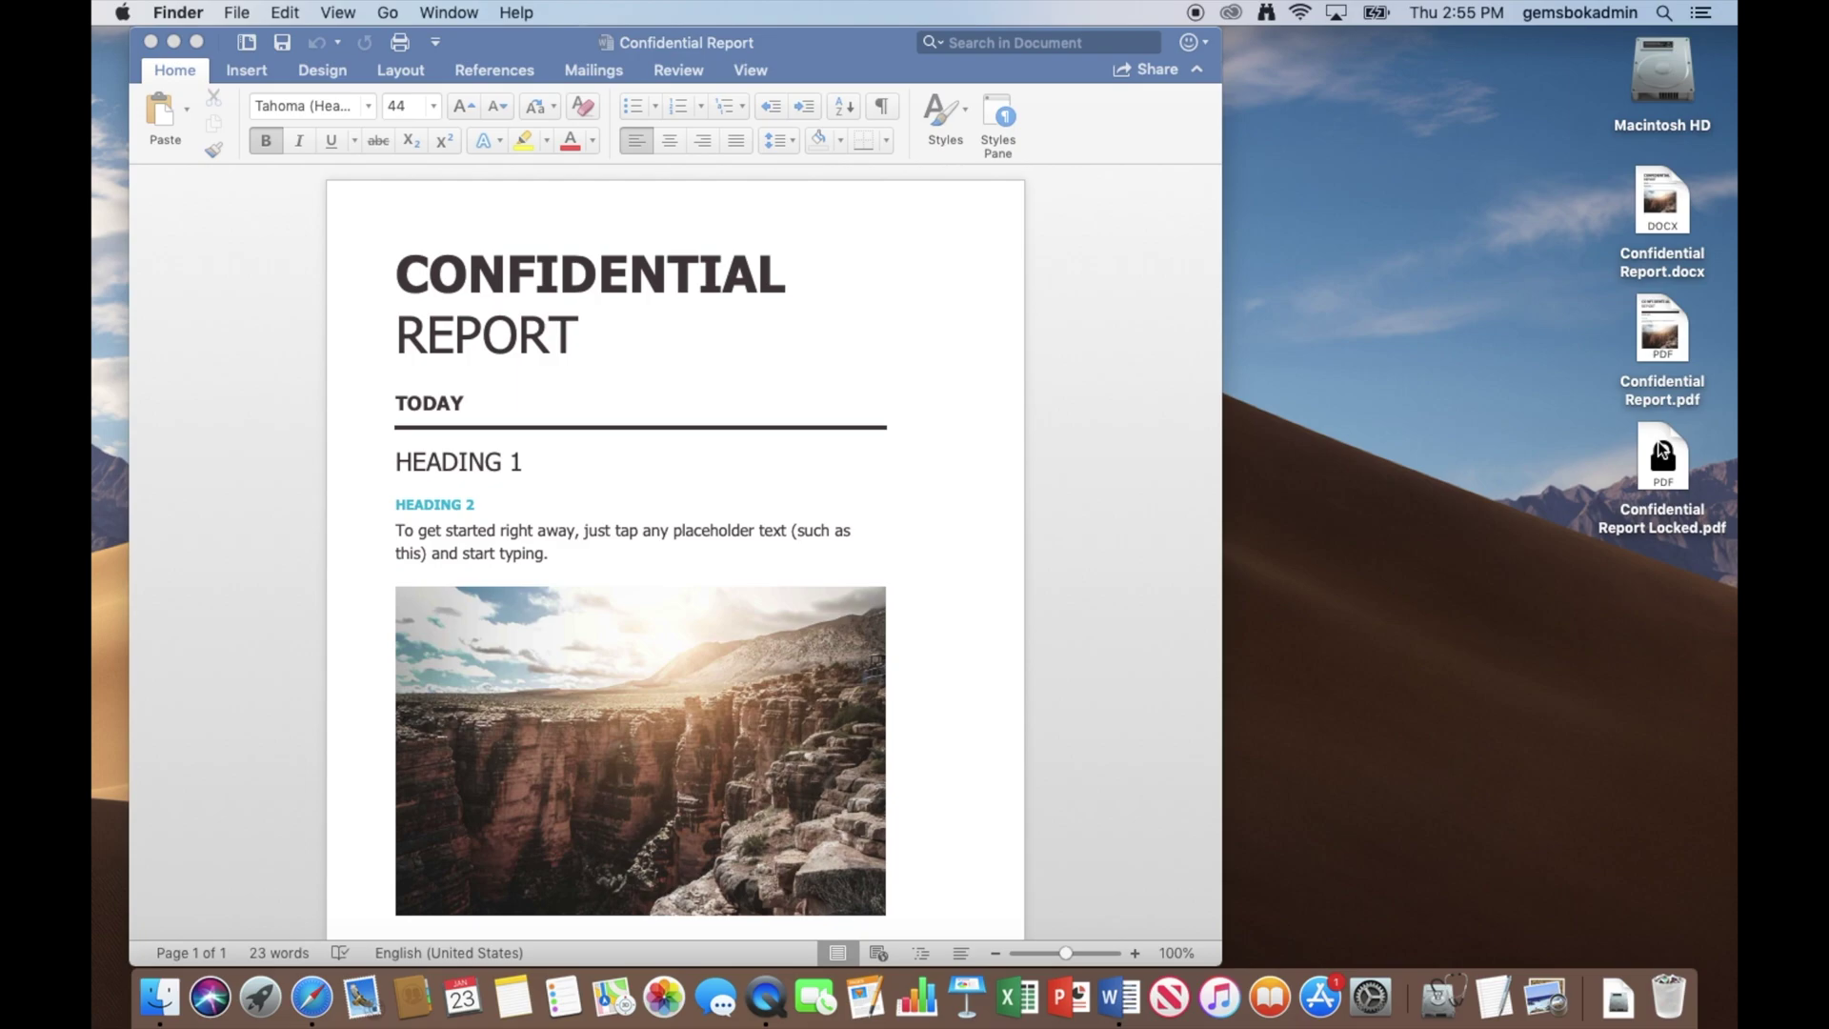
Open Confidential Report Locked.pdf in Preview and unlock it with the opening password.
double_click(1662, 452)
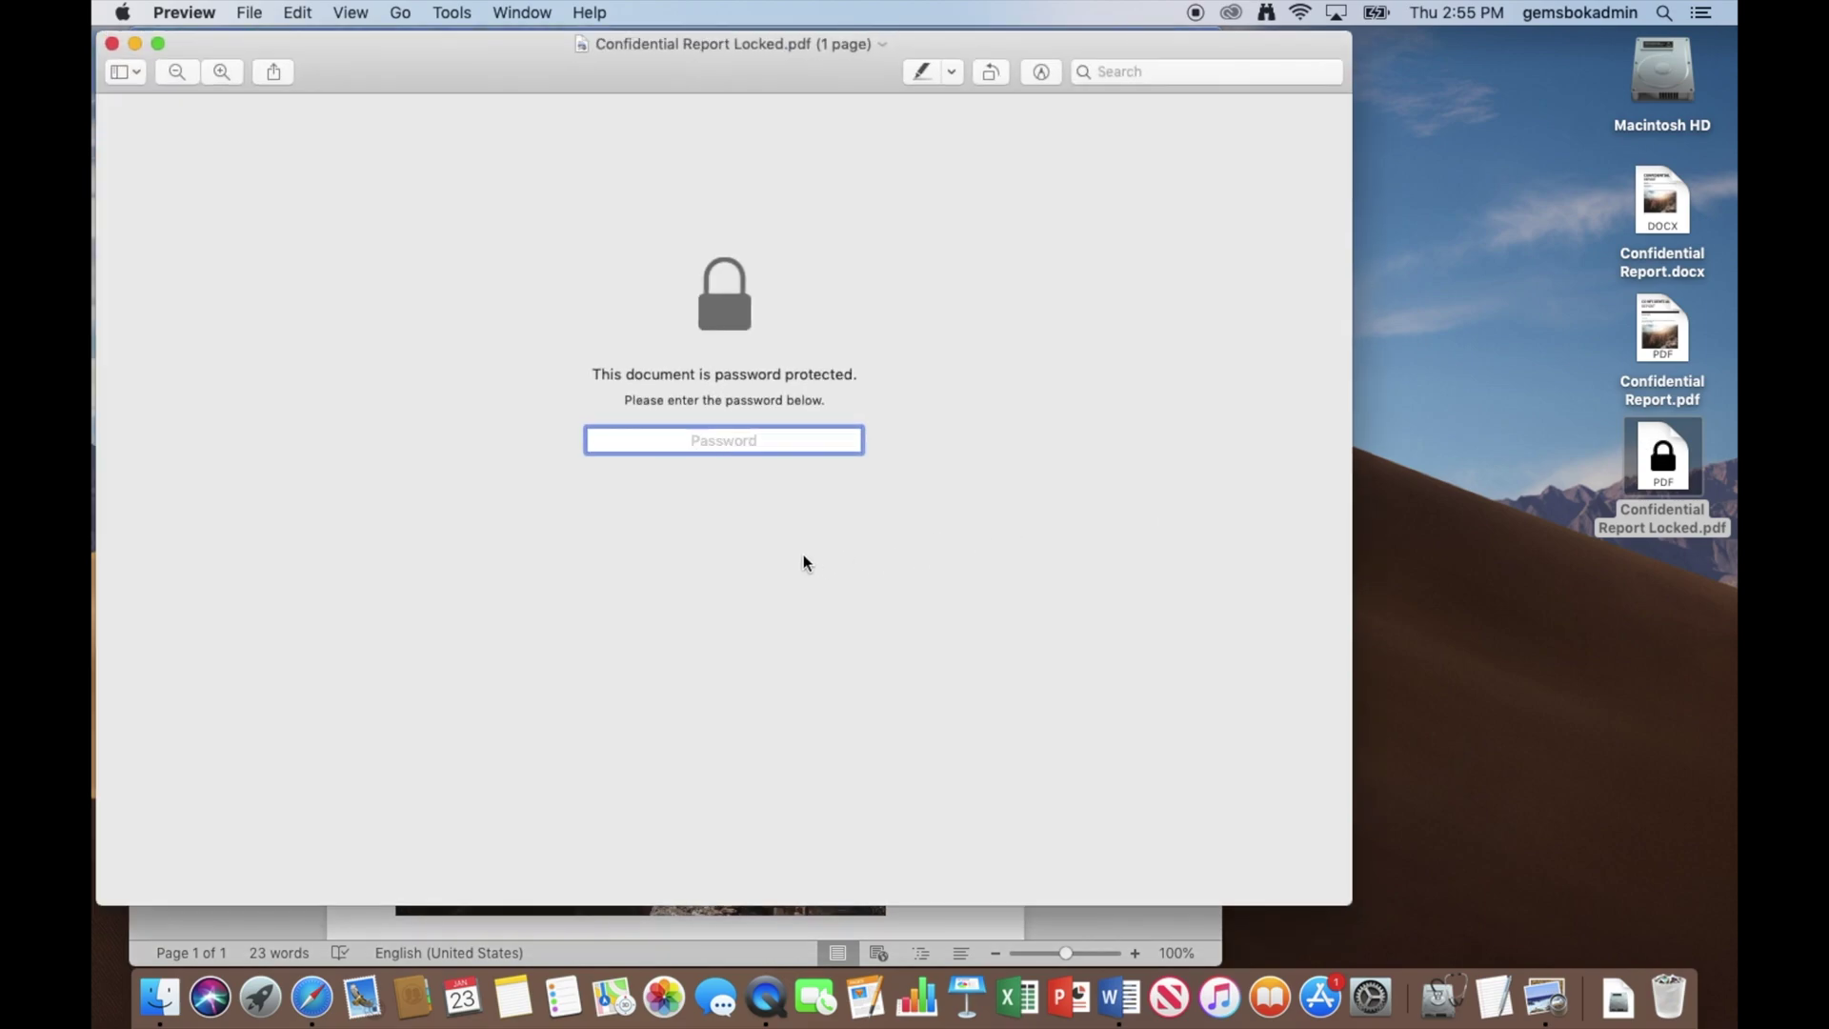
text(passwo)
key(Return)
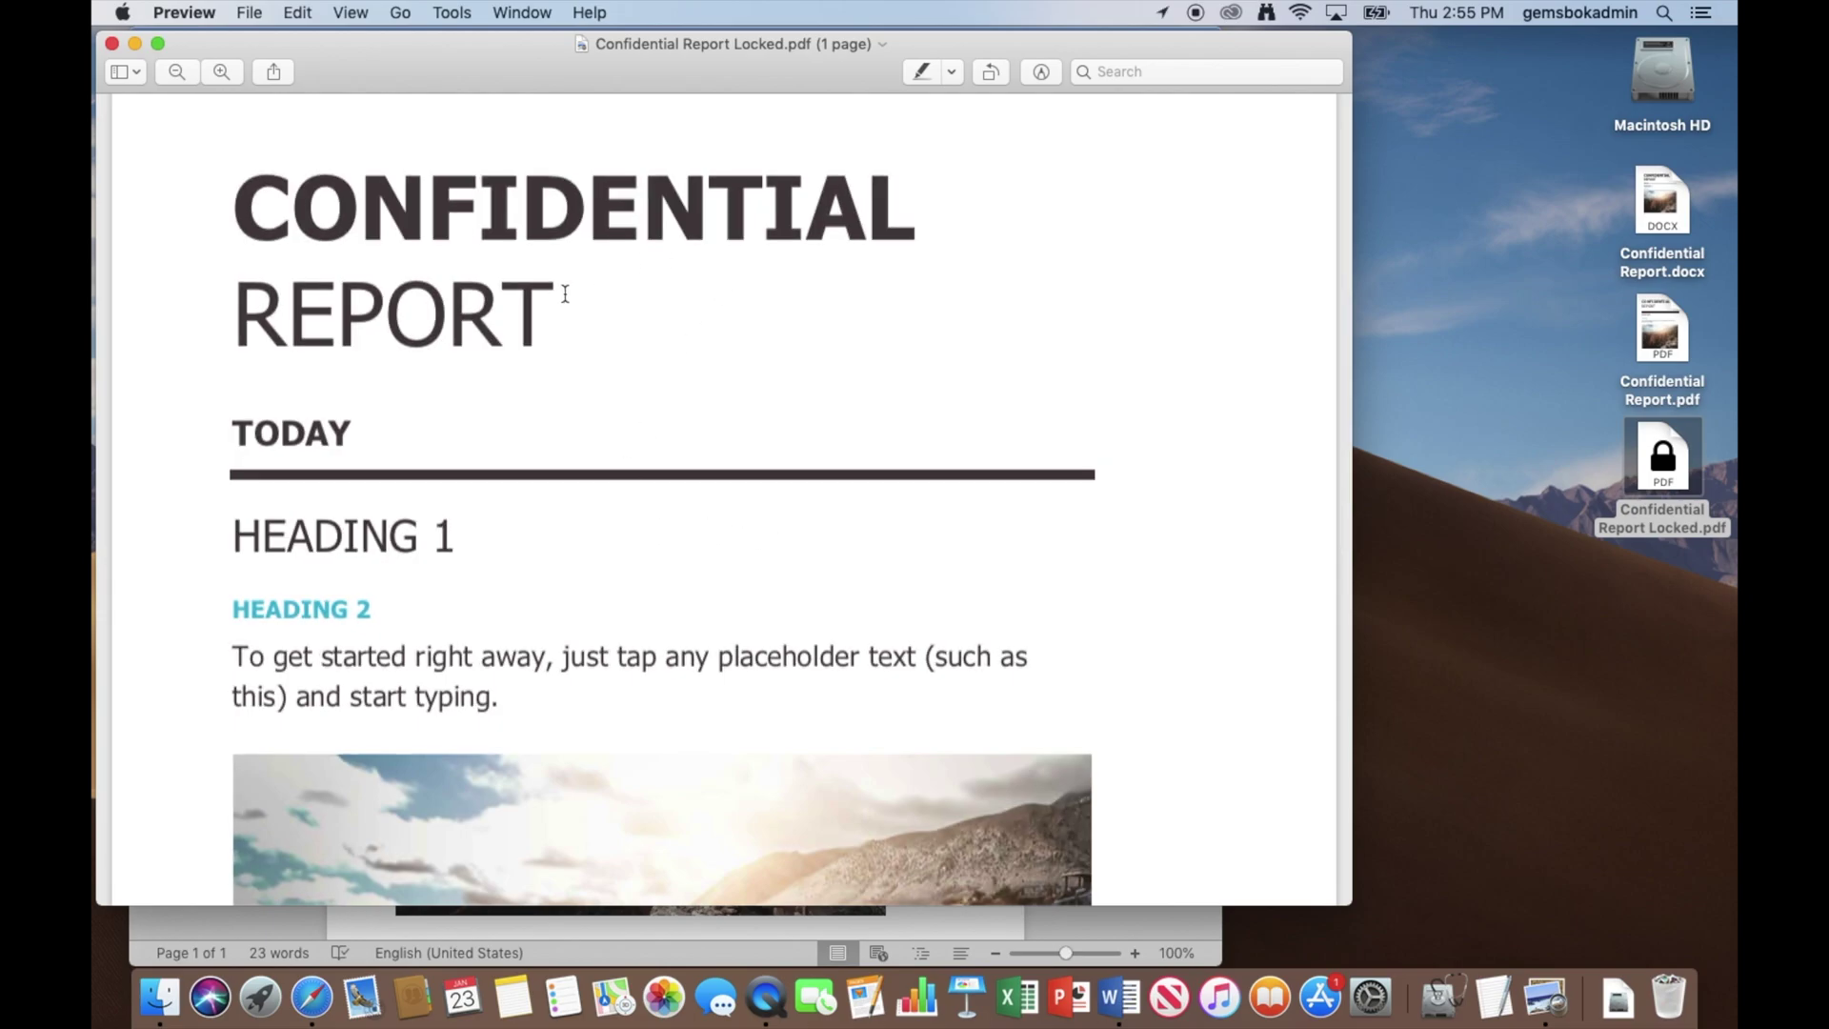
click(250, 12)
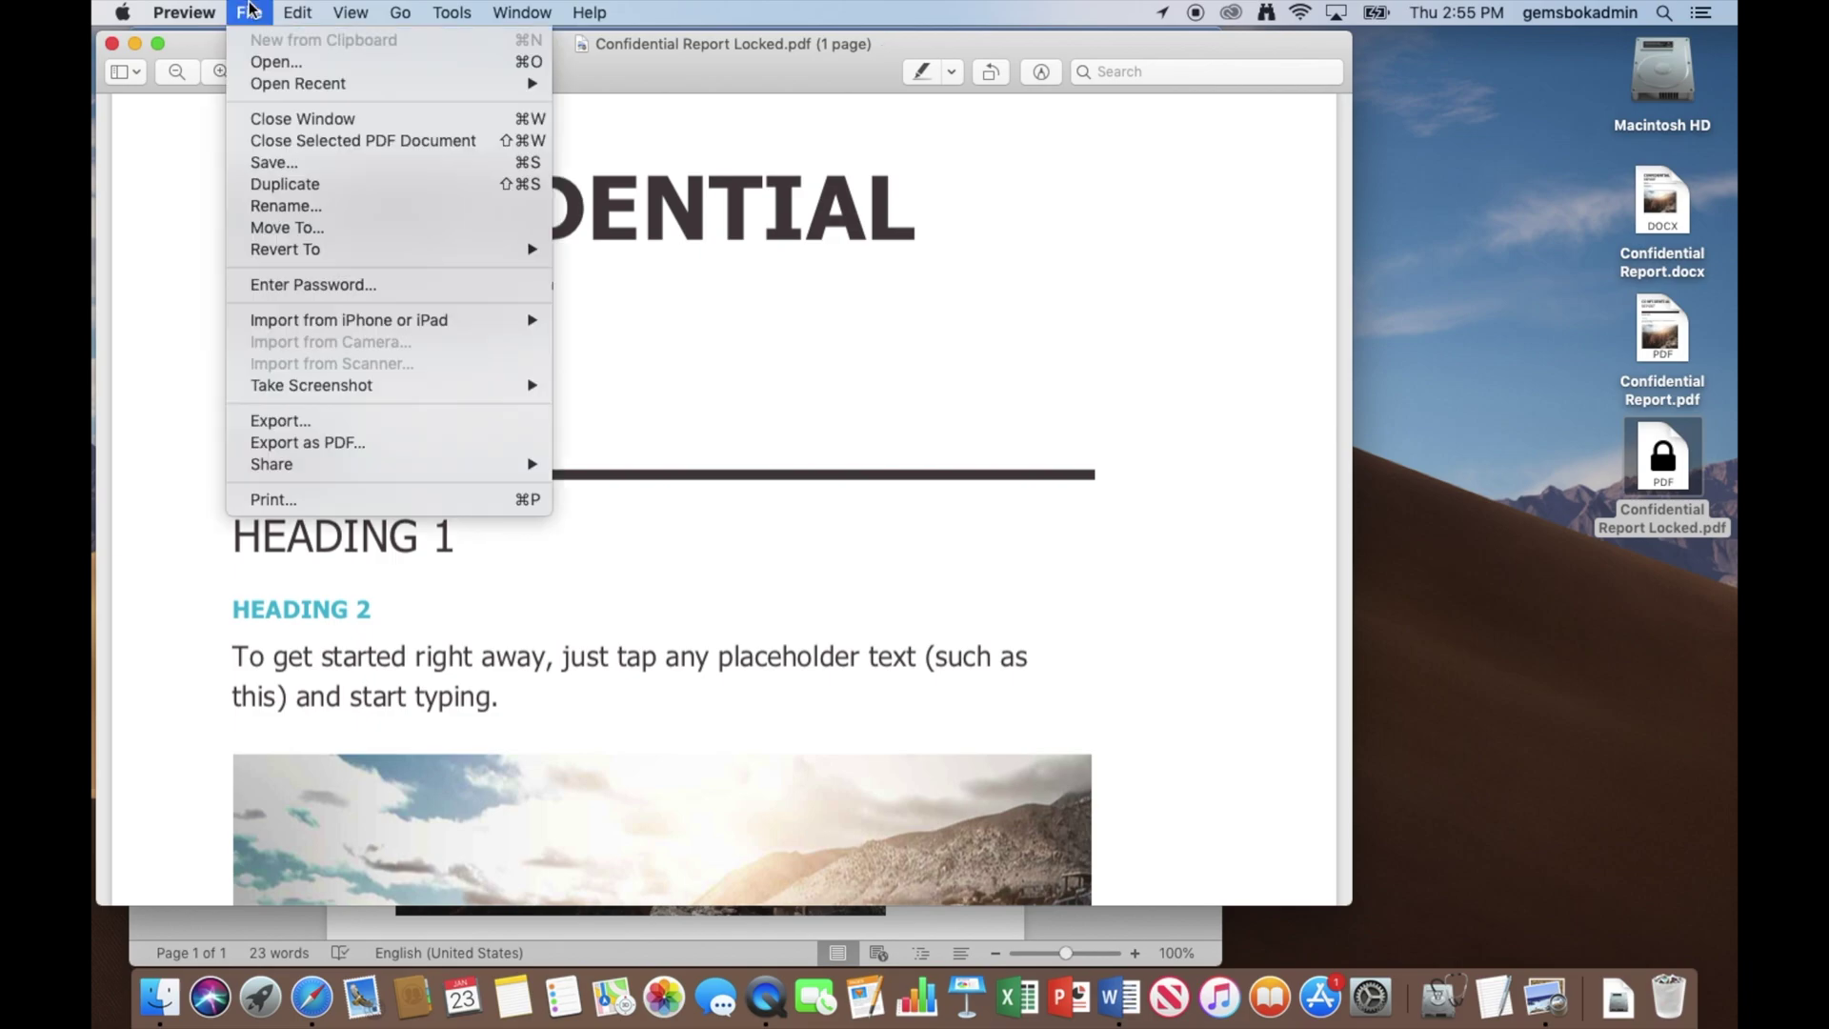
Unlock printing with the print password and show Preview's Print dialog for the report.
click(284, 499)
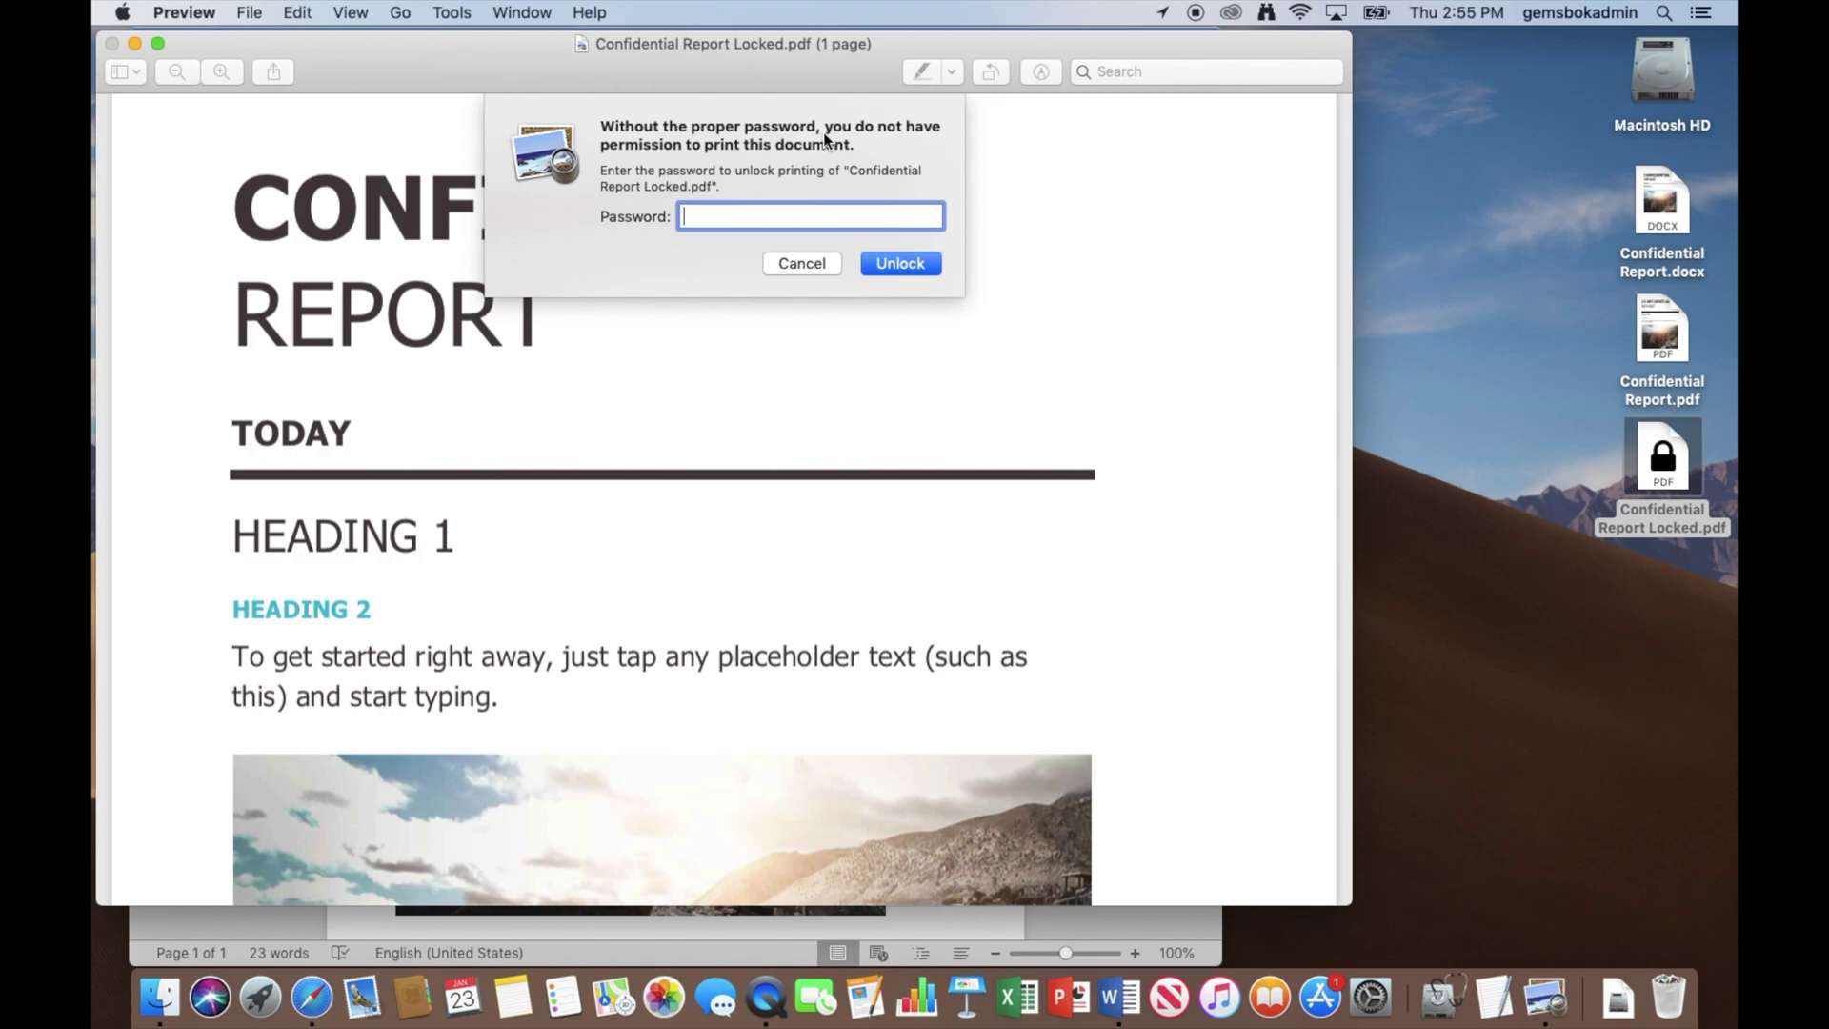
text(123456)
click(896, 265)
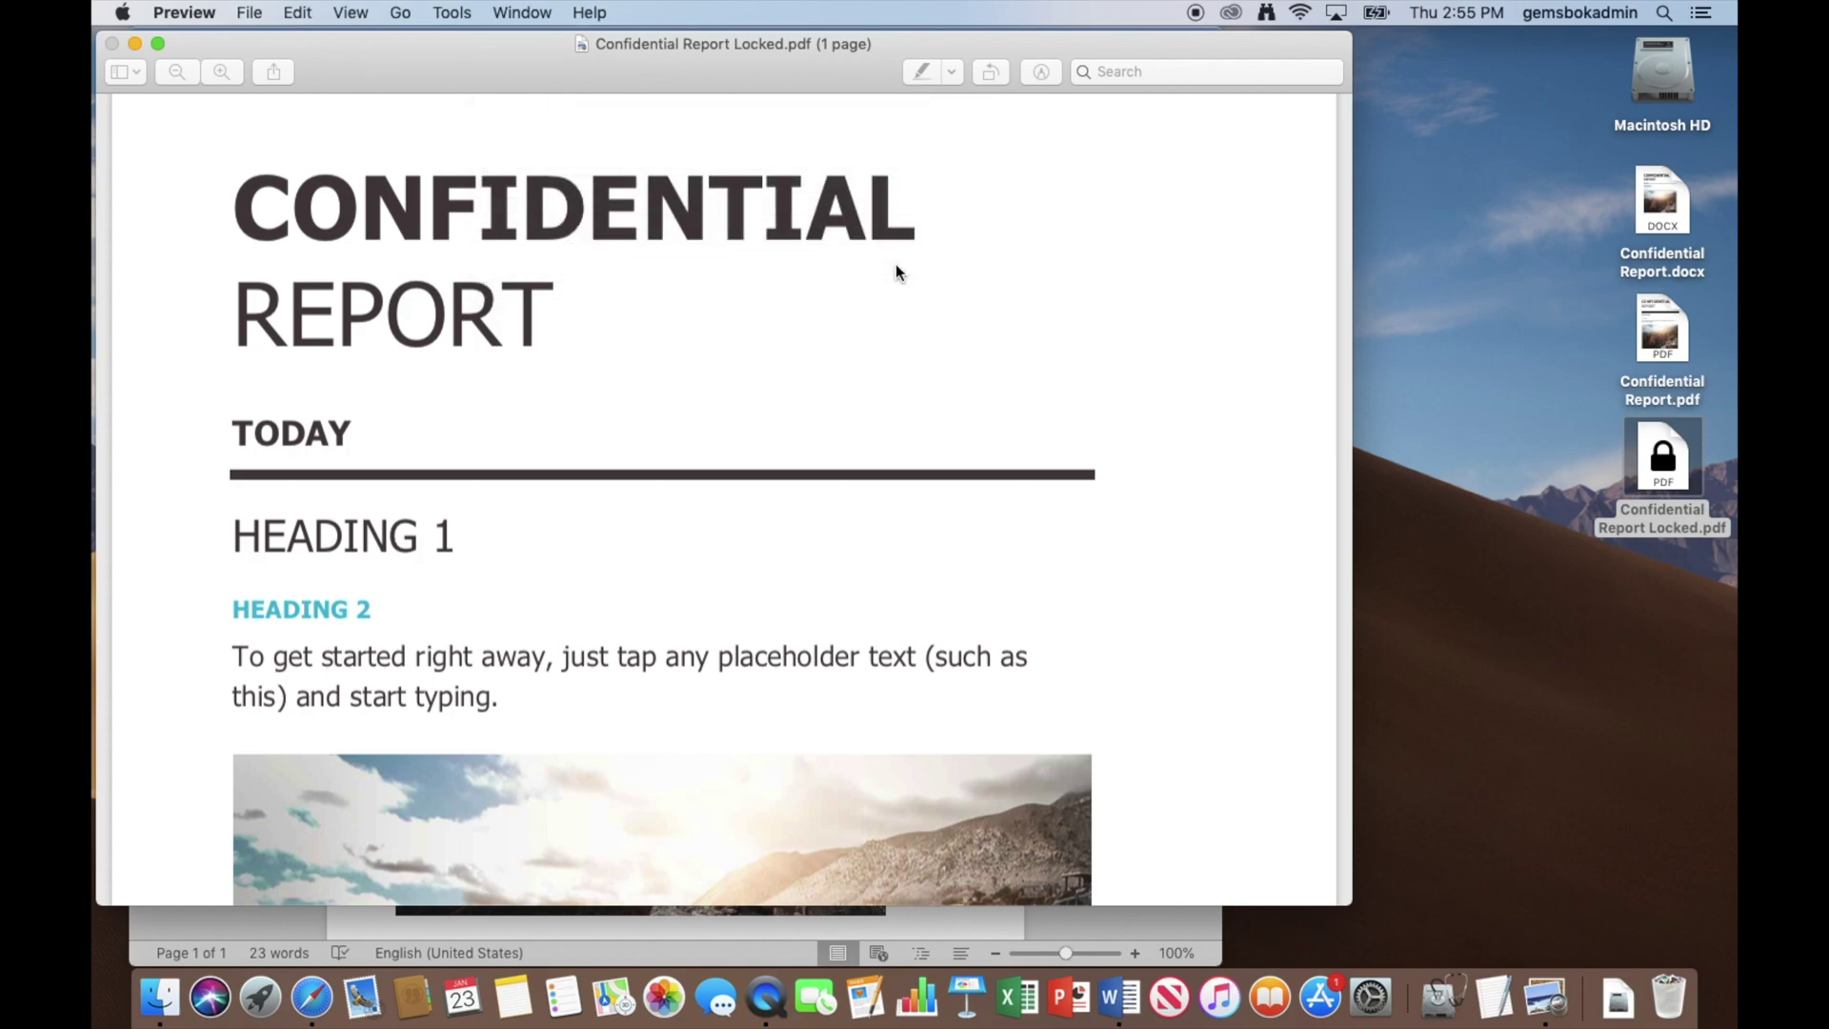
key(super+p)
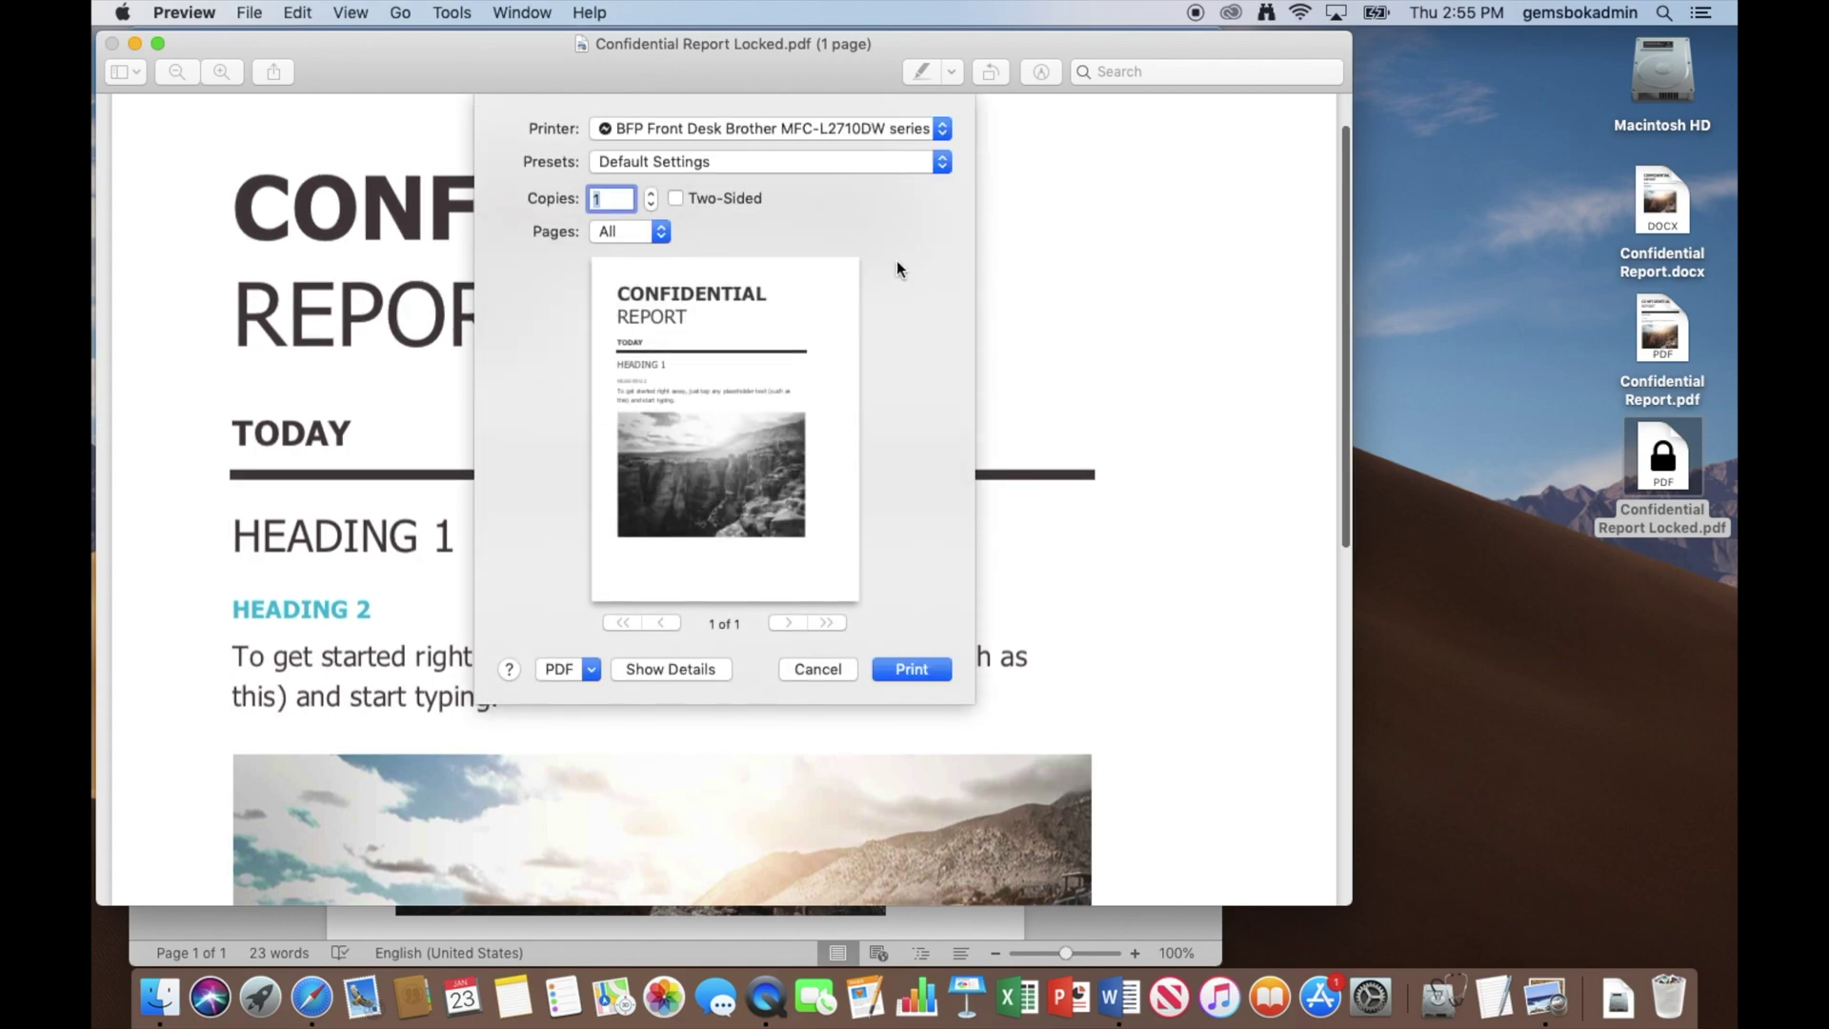